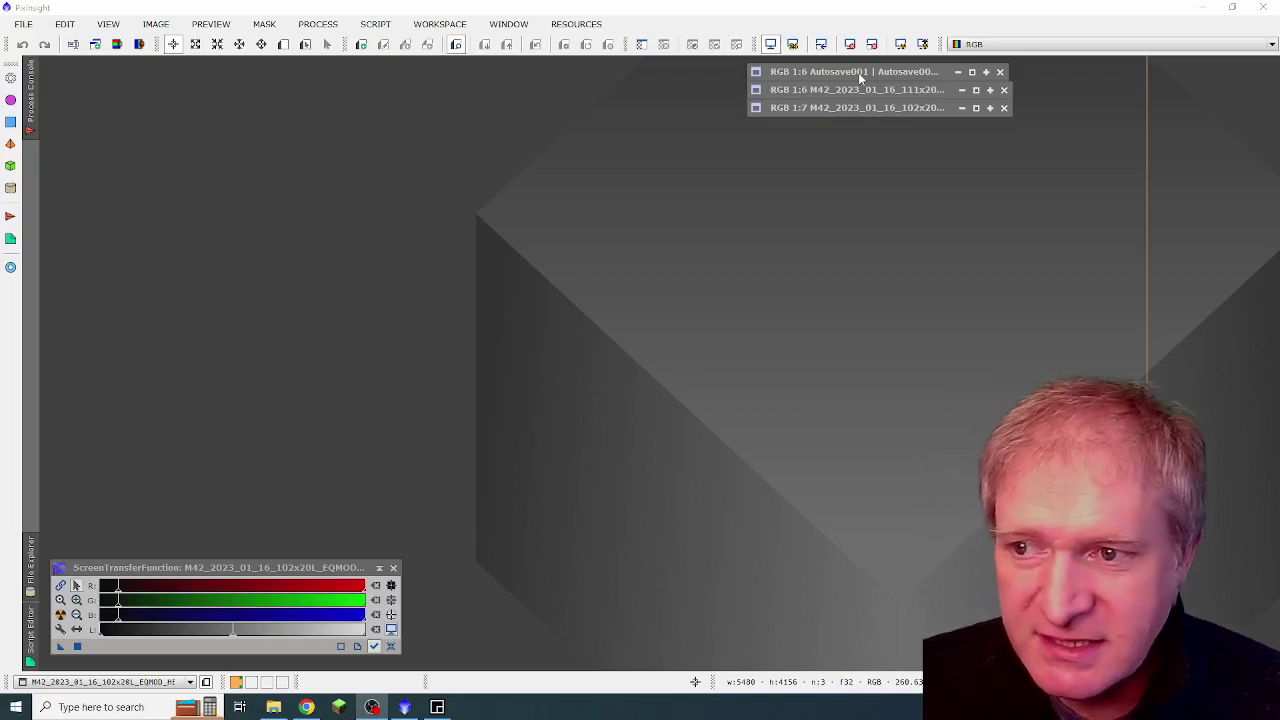
Restore the Autosave001 Orion Nebula stack and shift its window slightly left
double_click(859, 78)
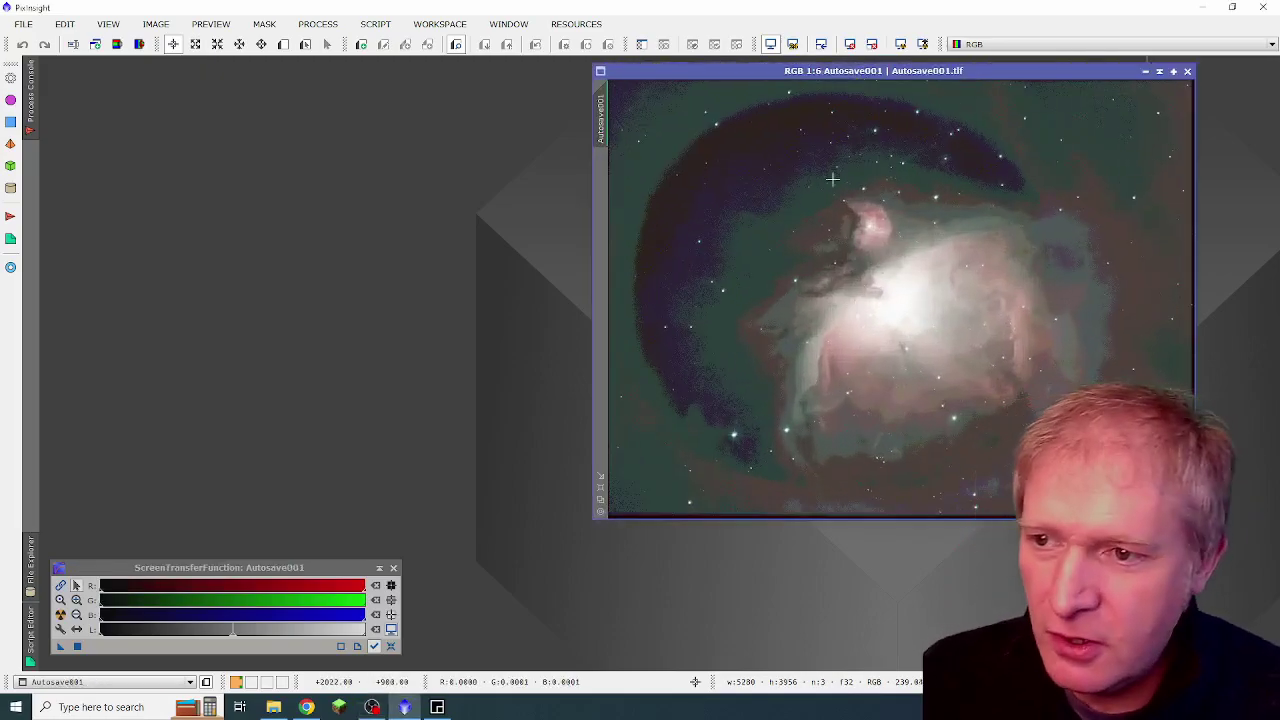
drag(746, 76, 689, 86)
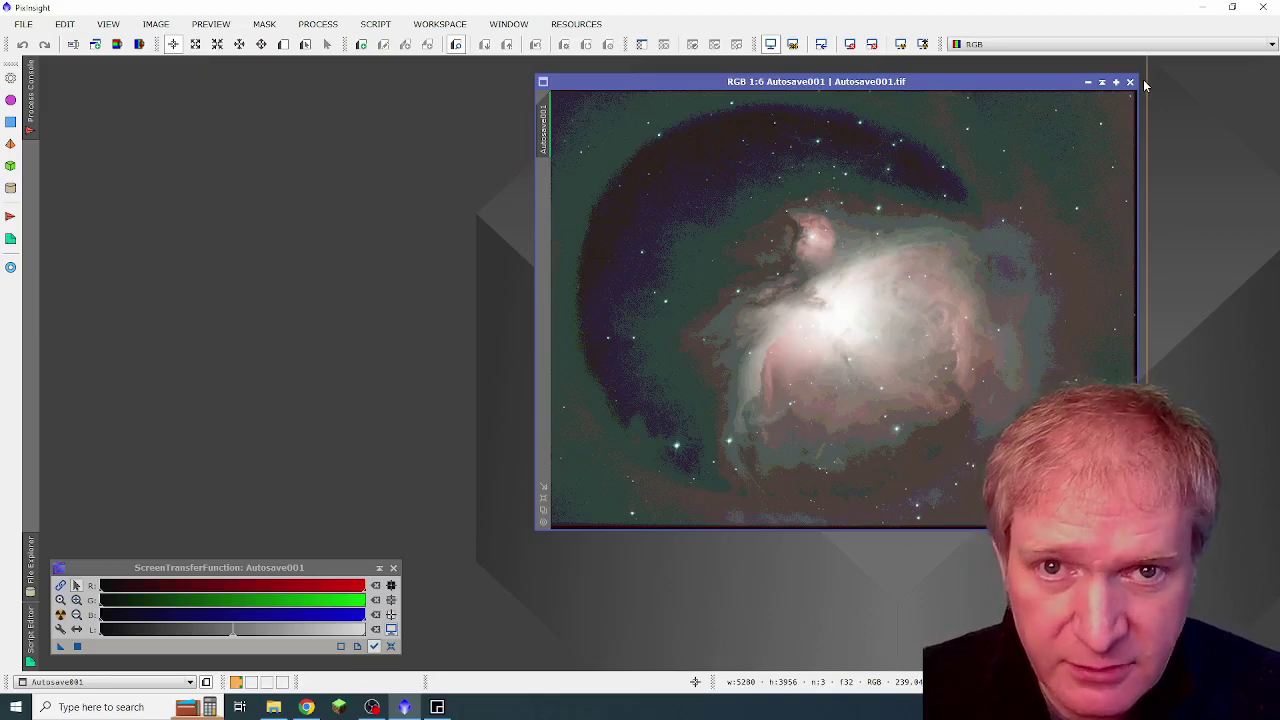
Shade Autosave001 and open the M42 average-stacked image
click(1087, 82)
double_click(895, 89)
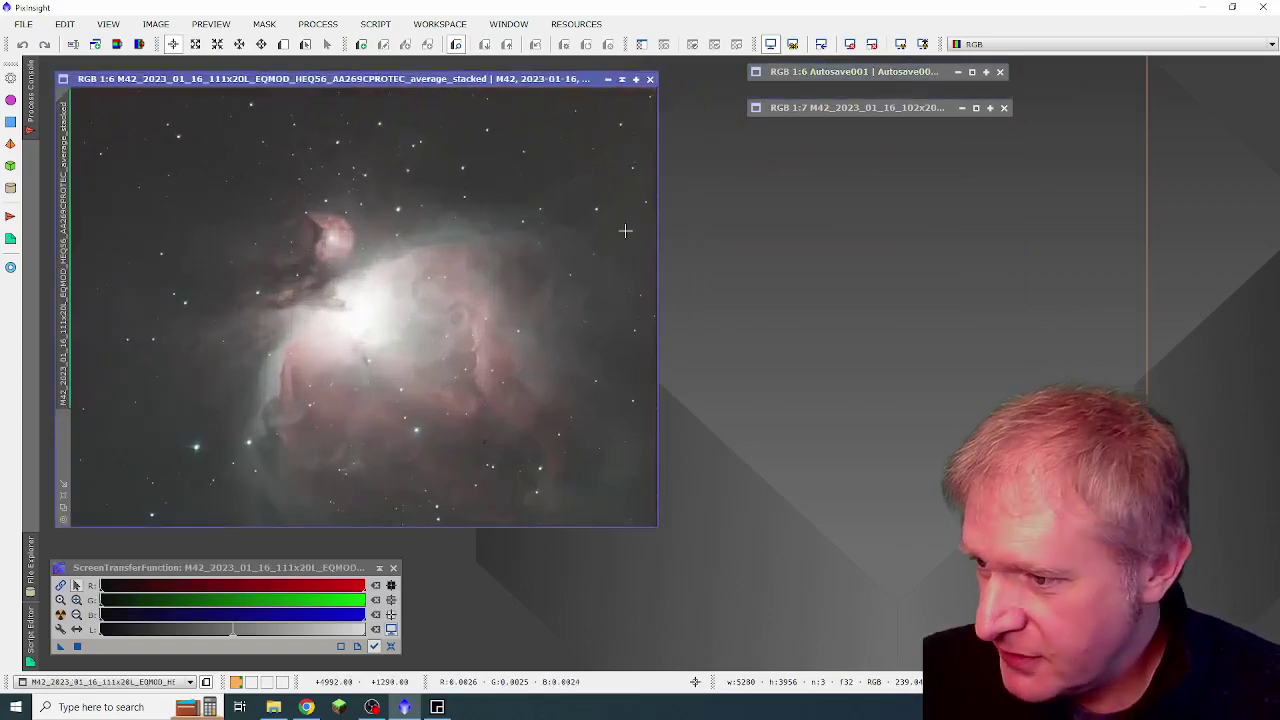
click(195, 44)
Zoom the M42 average stack to 1:1 on the small dark artifact, then switch to ASTAP
scroll(487, 449, up, 4)
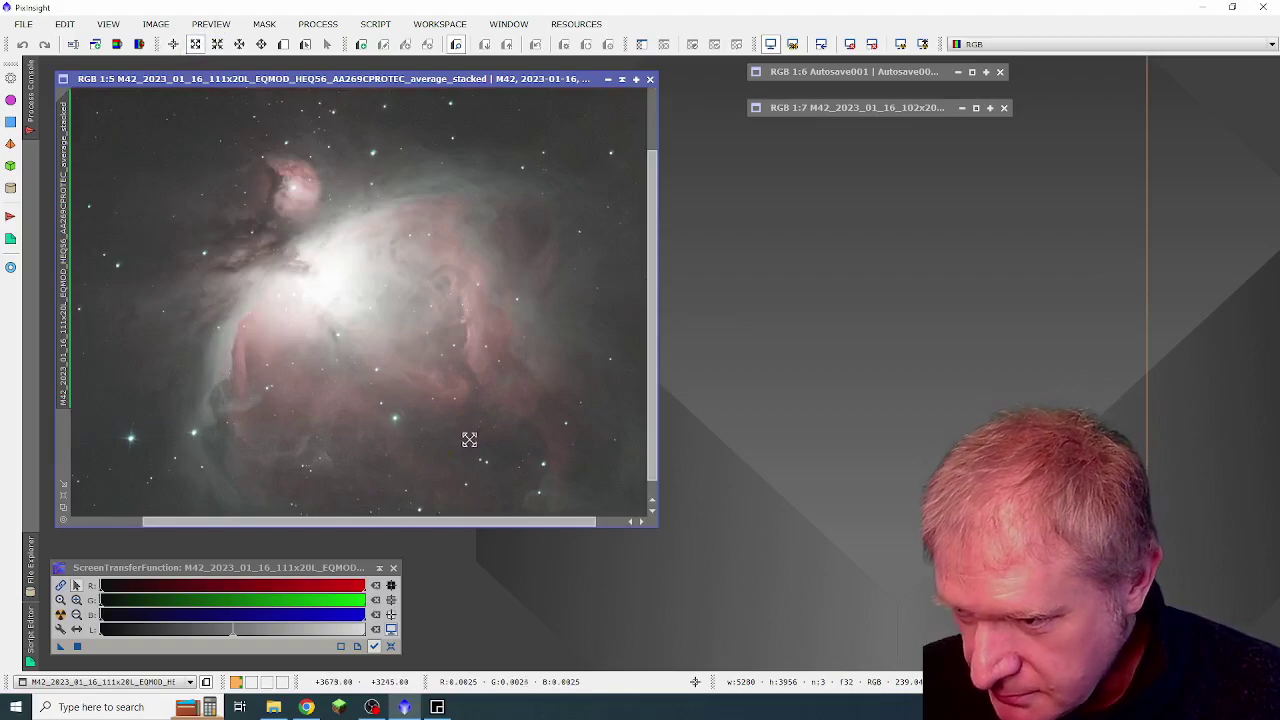
scroll(483, 441, up, 1)
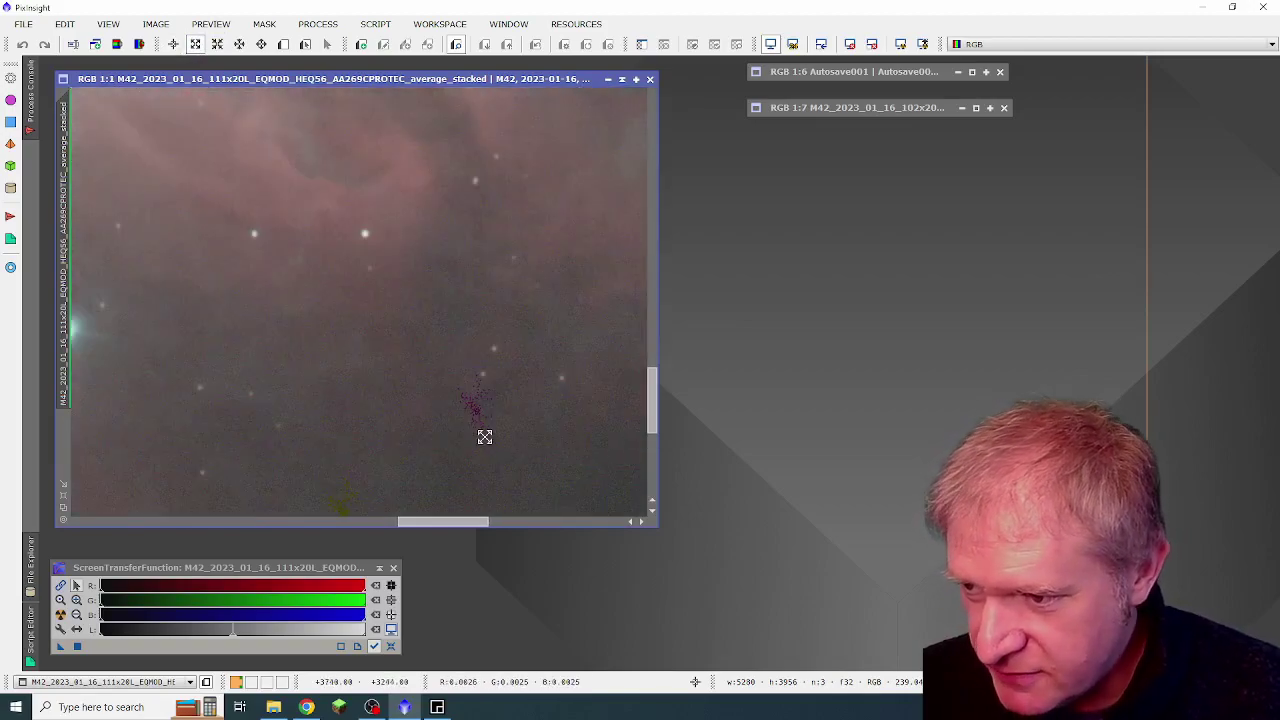
drag(651, 414, 657, 440)
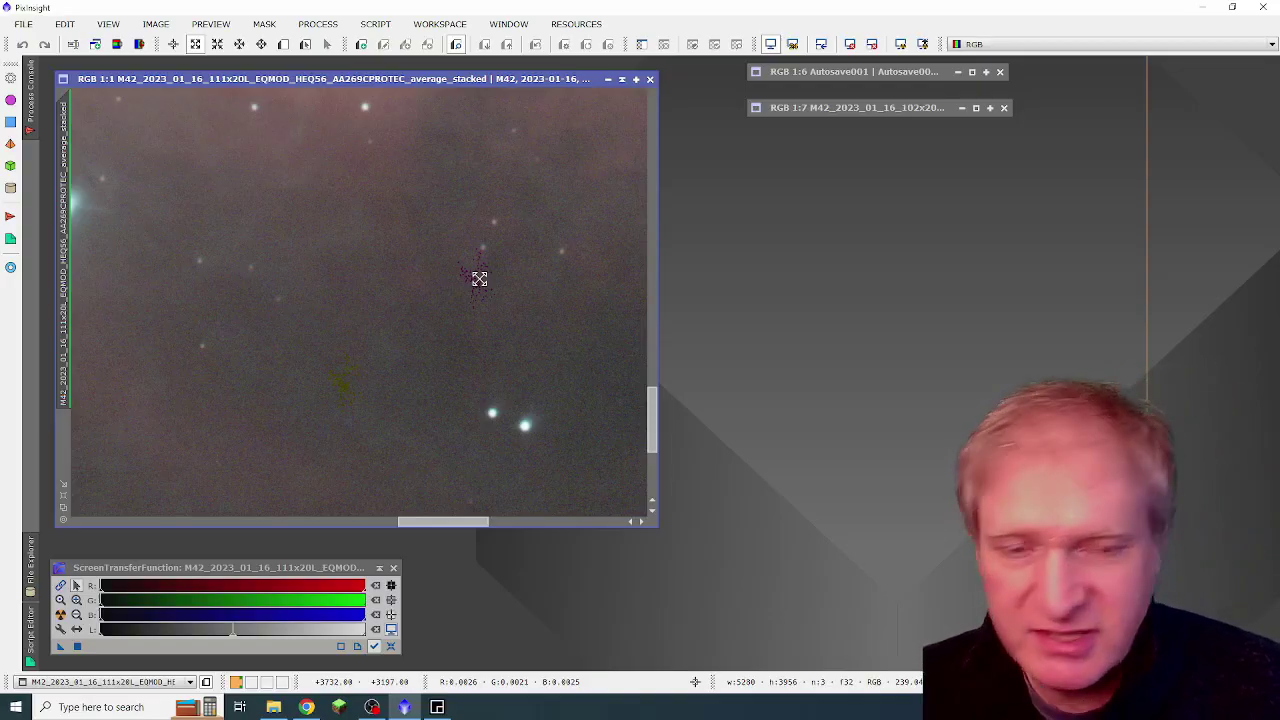
click(437, 707)
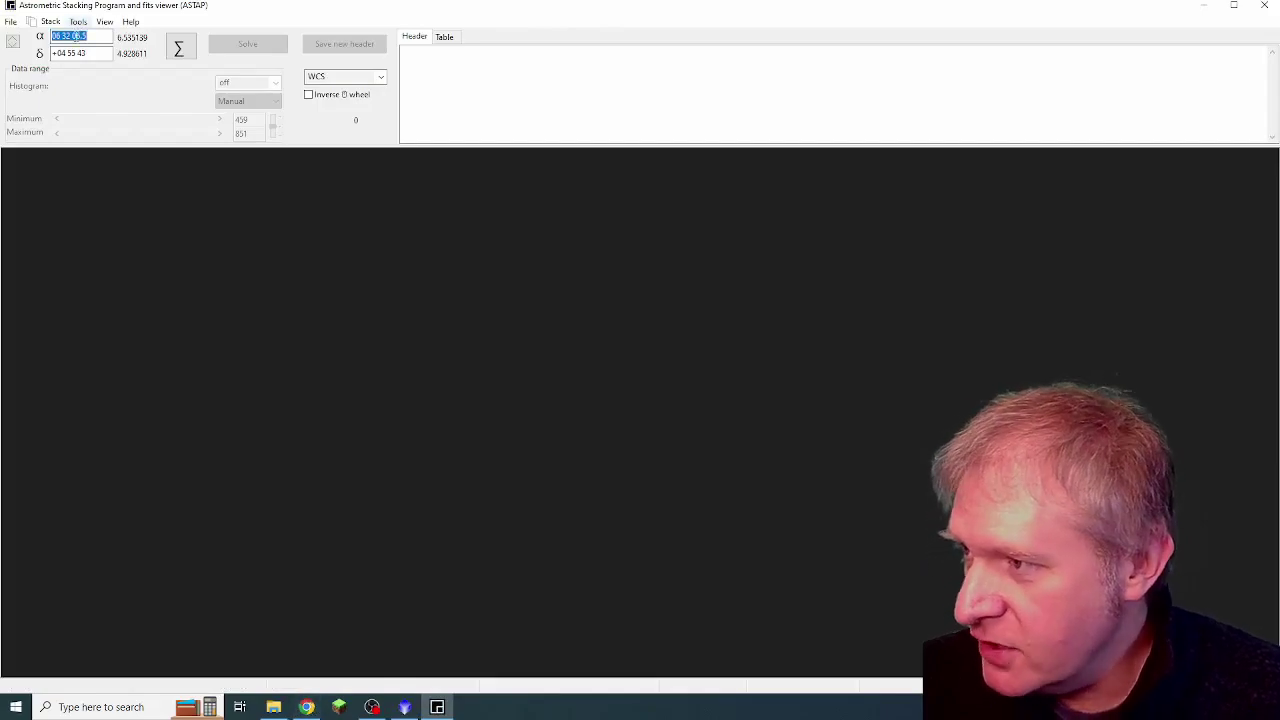
Show ASTAP's stacking settings and launch the online help for the stack method
click(50, 22)
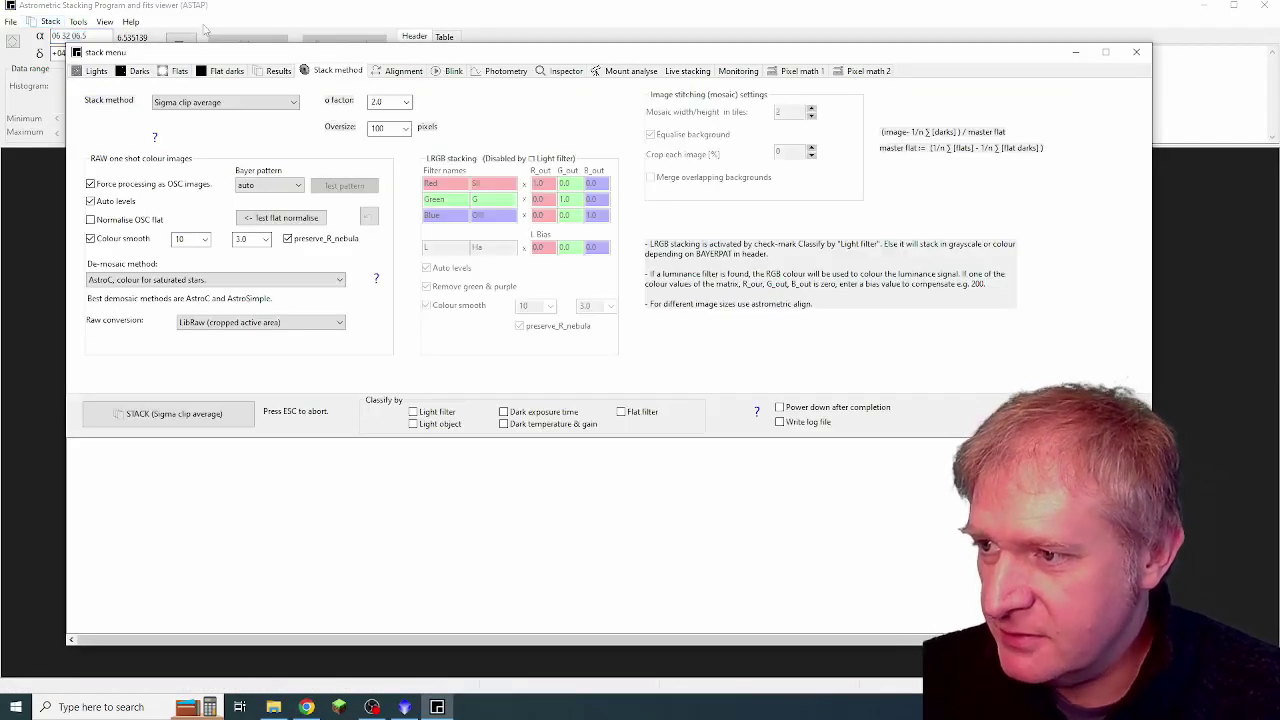
click(155, 140)
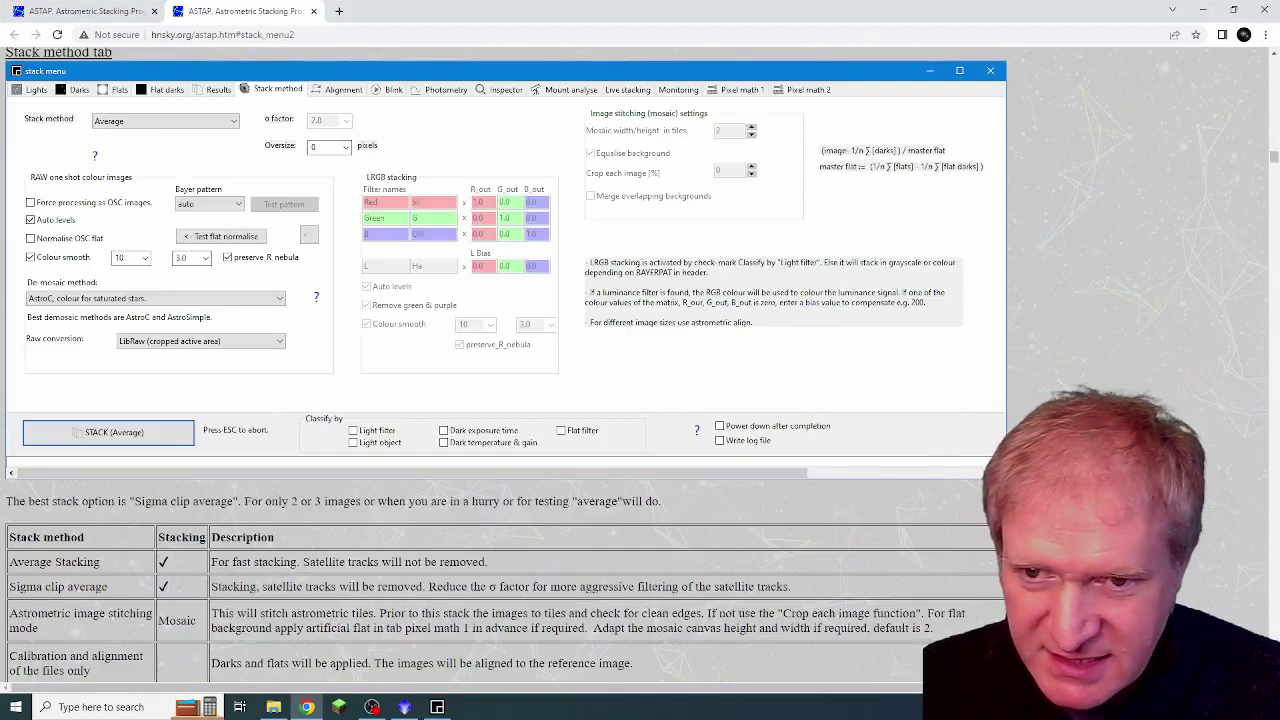
Scroll the help page down to the stack method table recommending Sigma clip average
scroll(3, 553, down, 2)
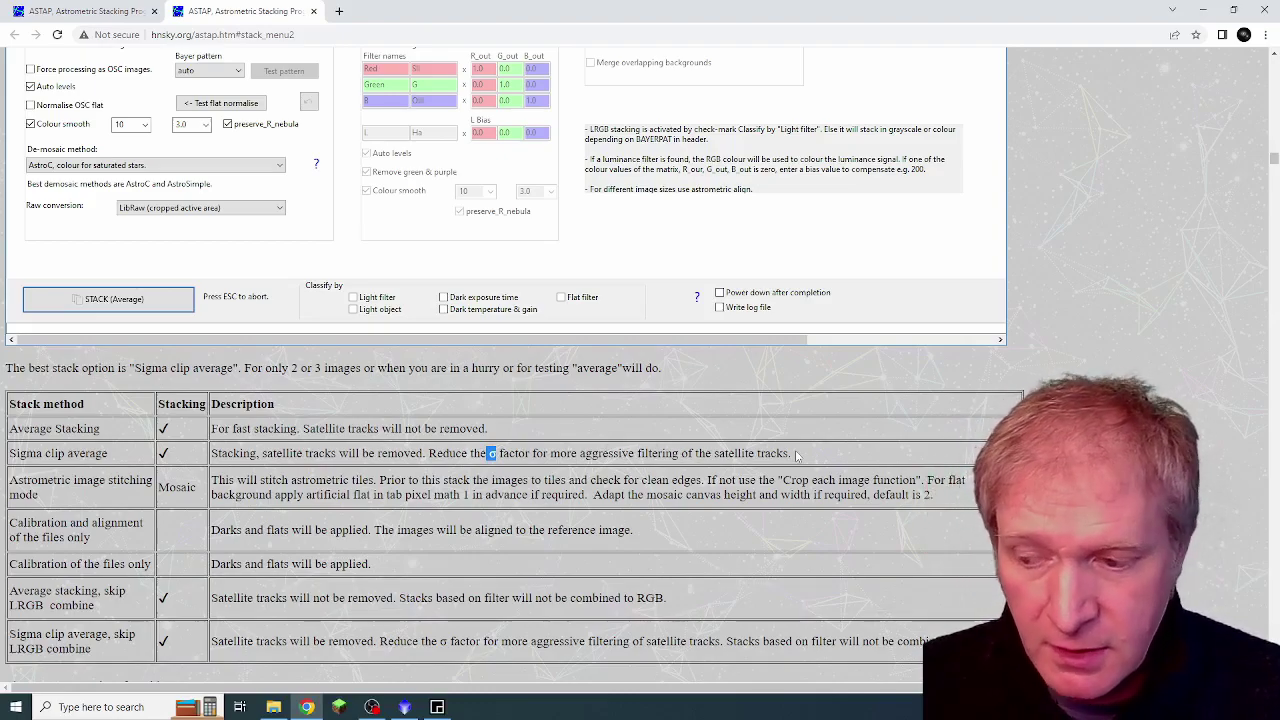
Keep Sigma clip average as ASTAP's stack method, then minimize ASTAP and Chrome
key(alt+Tab)
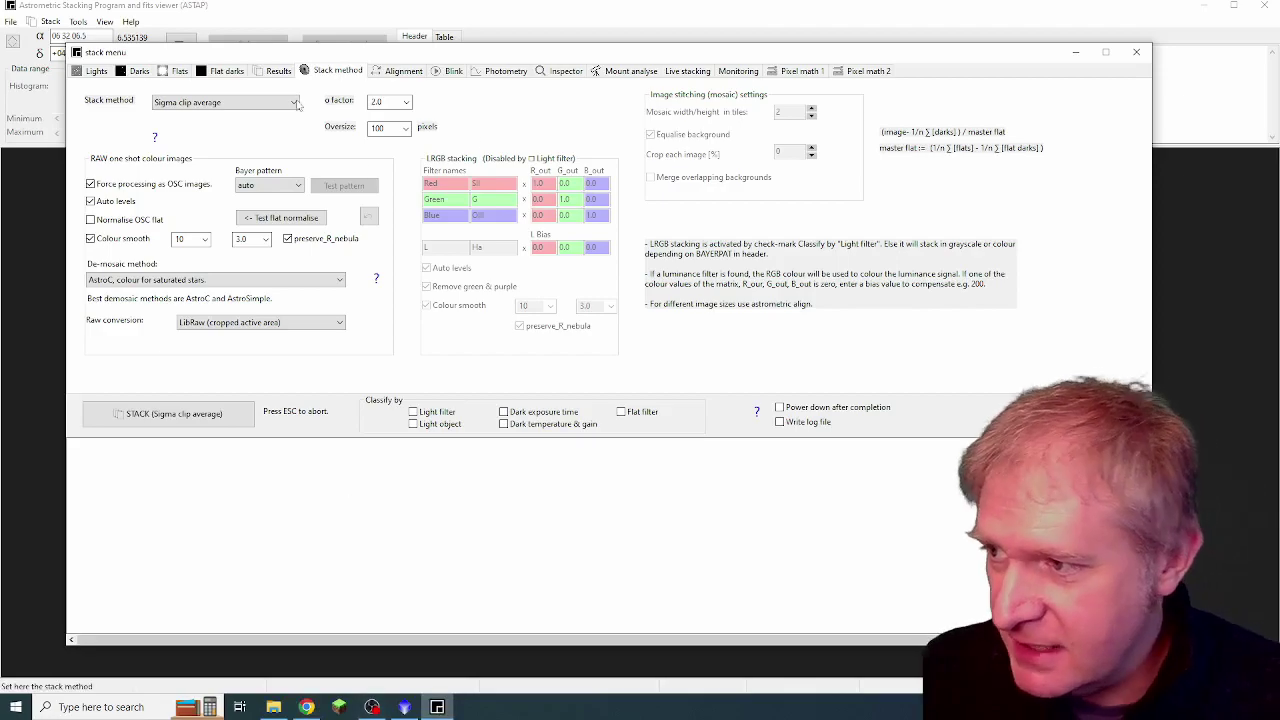
click(296, 104)
click(189, 129)
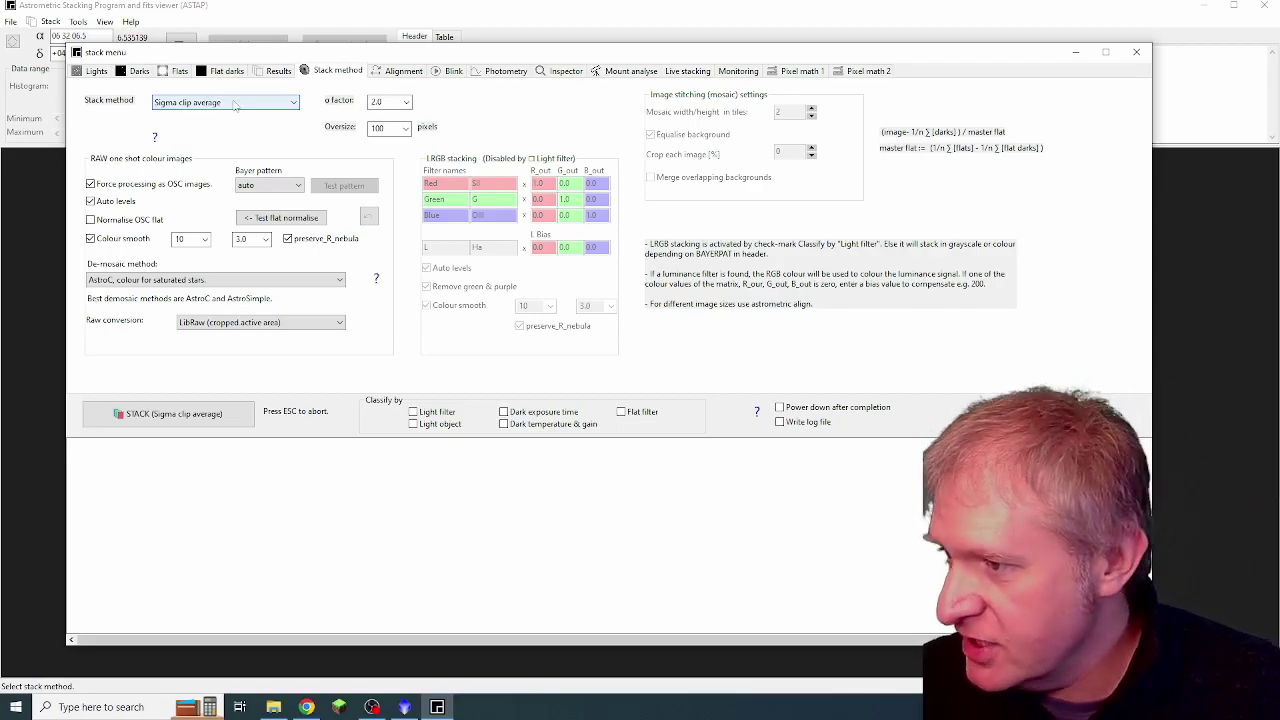
click(1202, 9)
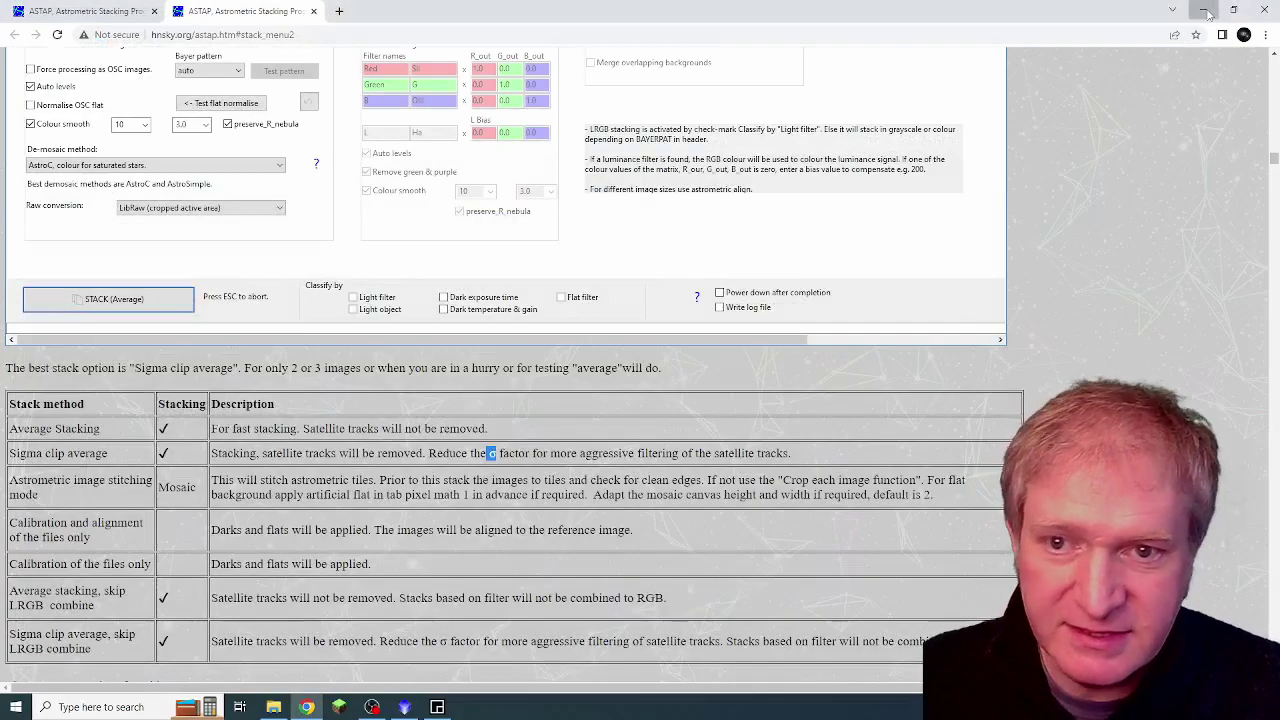
click(1204, 10)
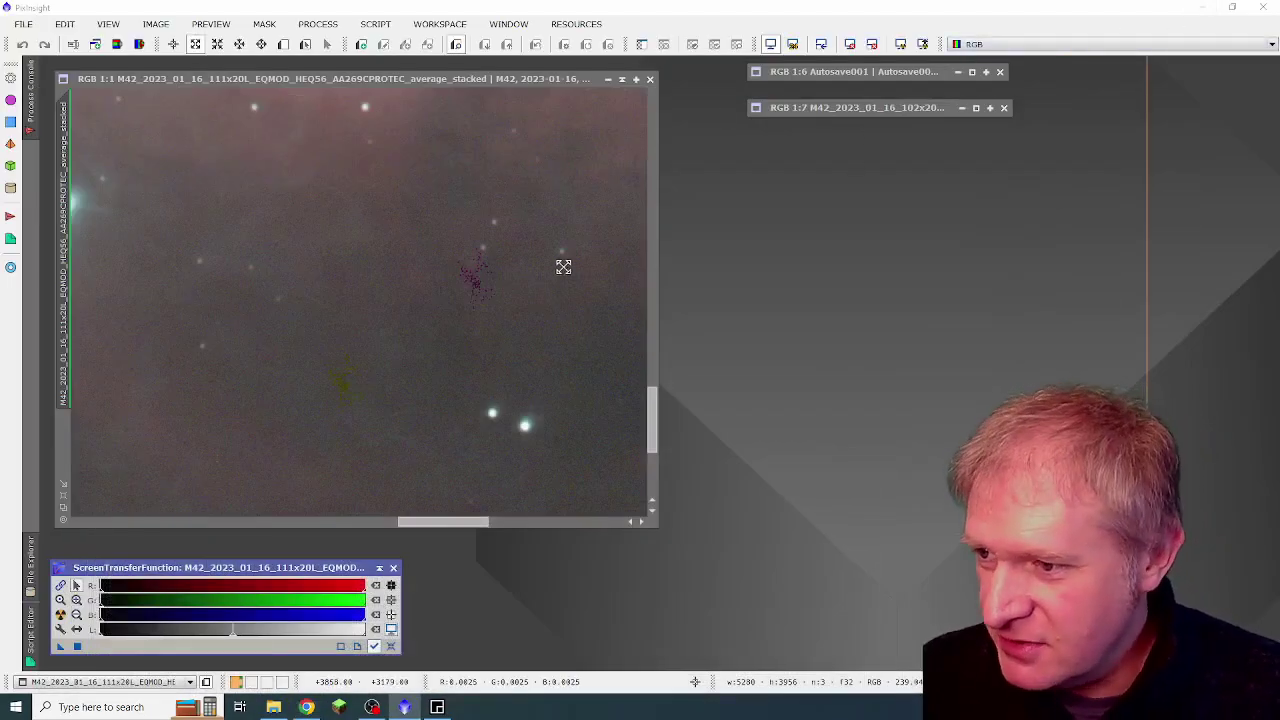
Shade the 1:1 M42 stack, then open the 102x20L M42 image and enlarge its window
click(622, 80)
double_click(825, 107)
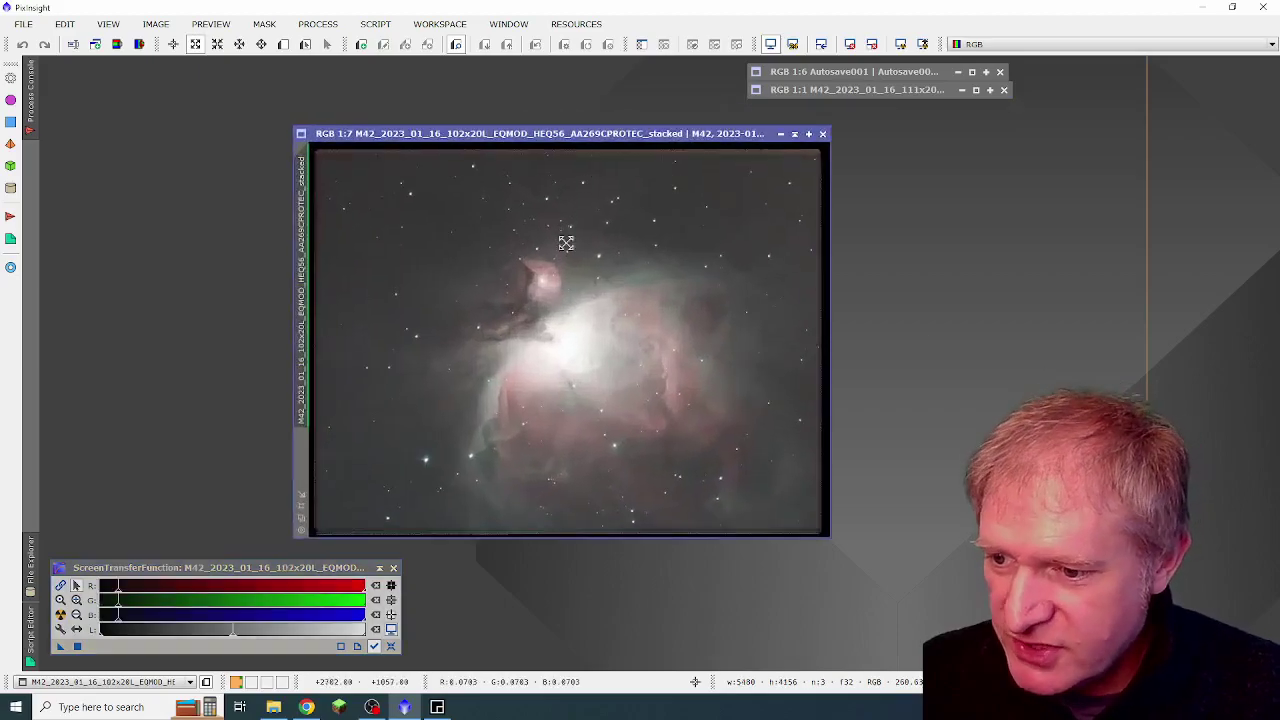
drag(508, 136, 408, 76)
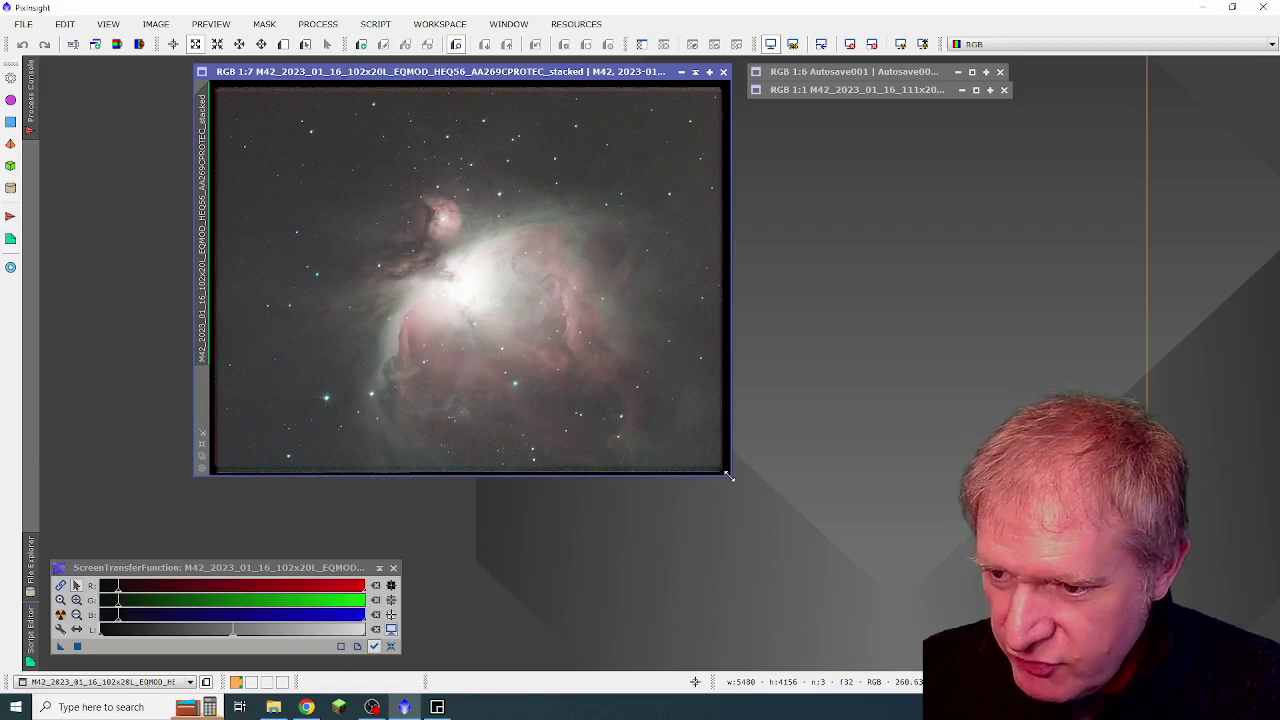
drag(729, 477, 850, 557)
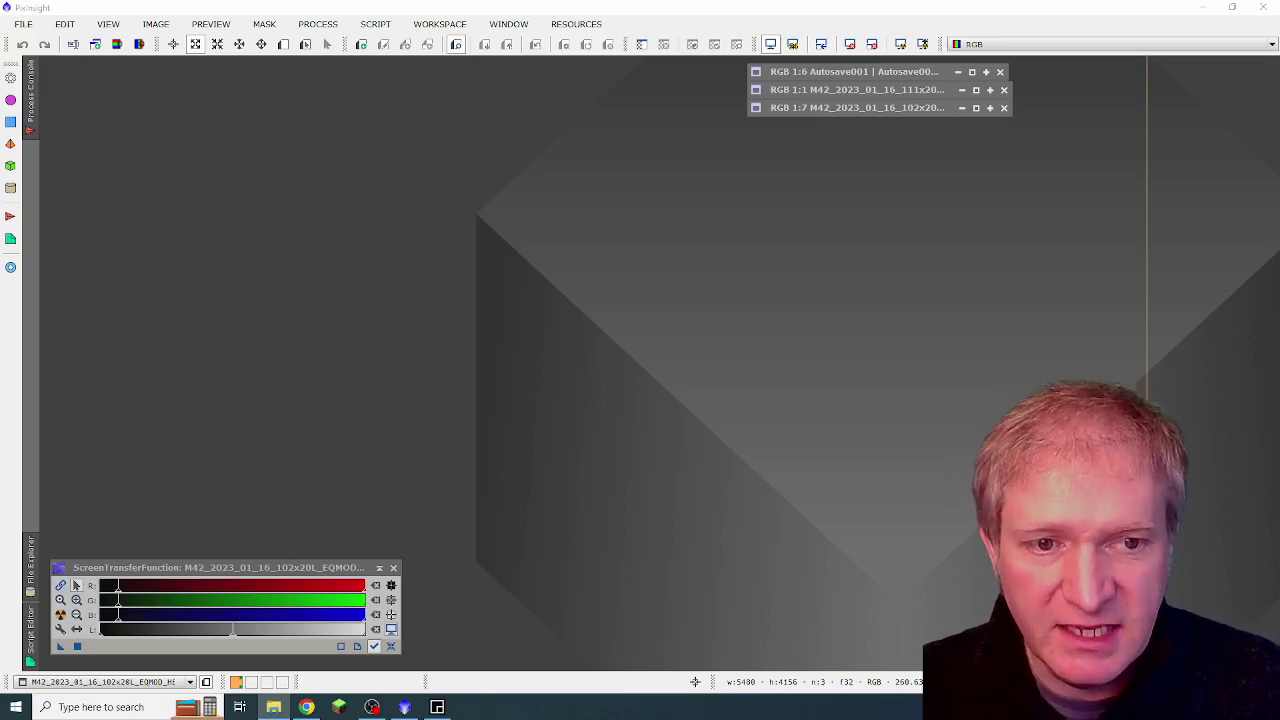
Find the Pixinsight master folder and drag the 20s drizzle autocrop master light into PixInsight
drag(1037, 71, 729, 77)
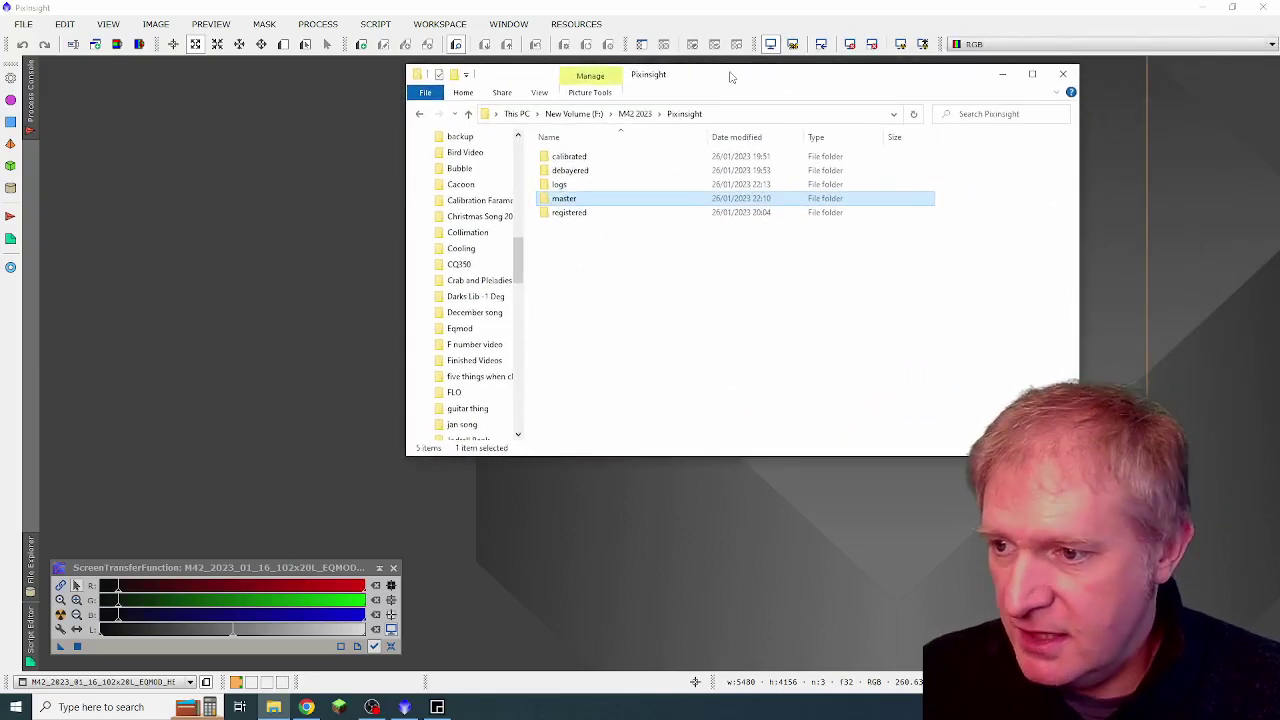
double_click(561, 160)
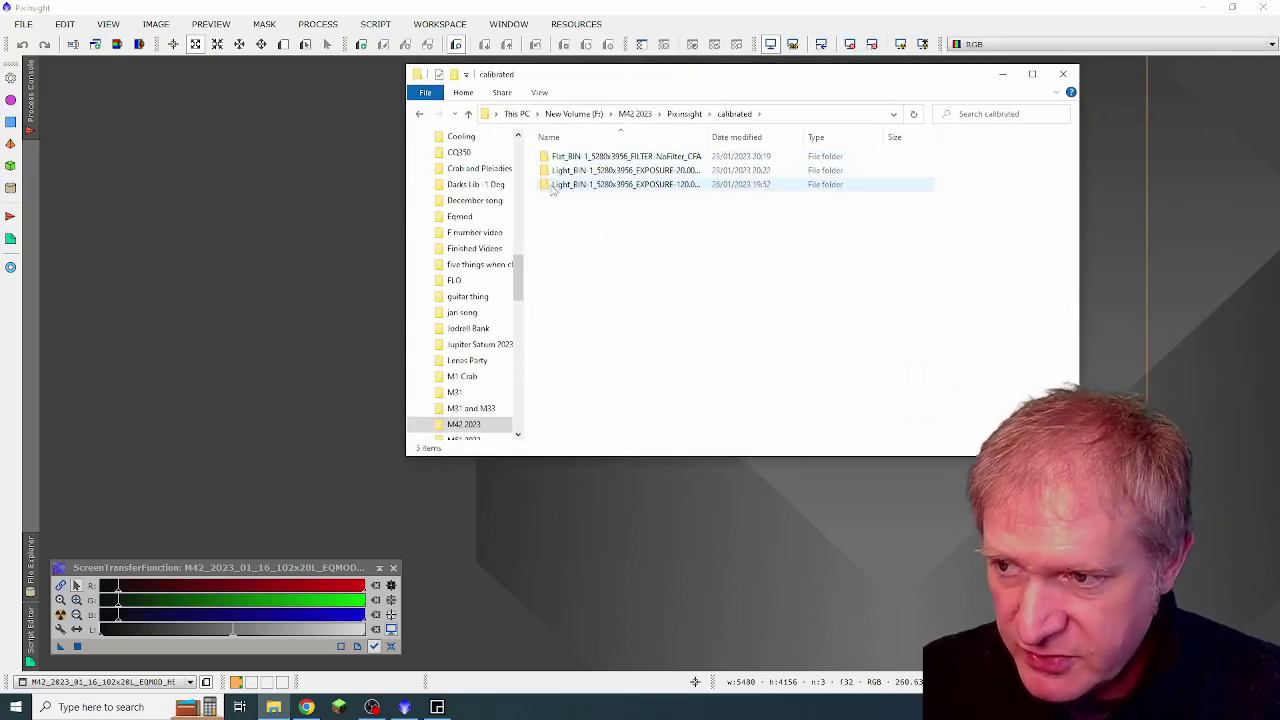
click(468, 114)
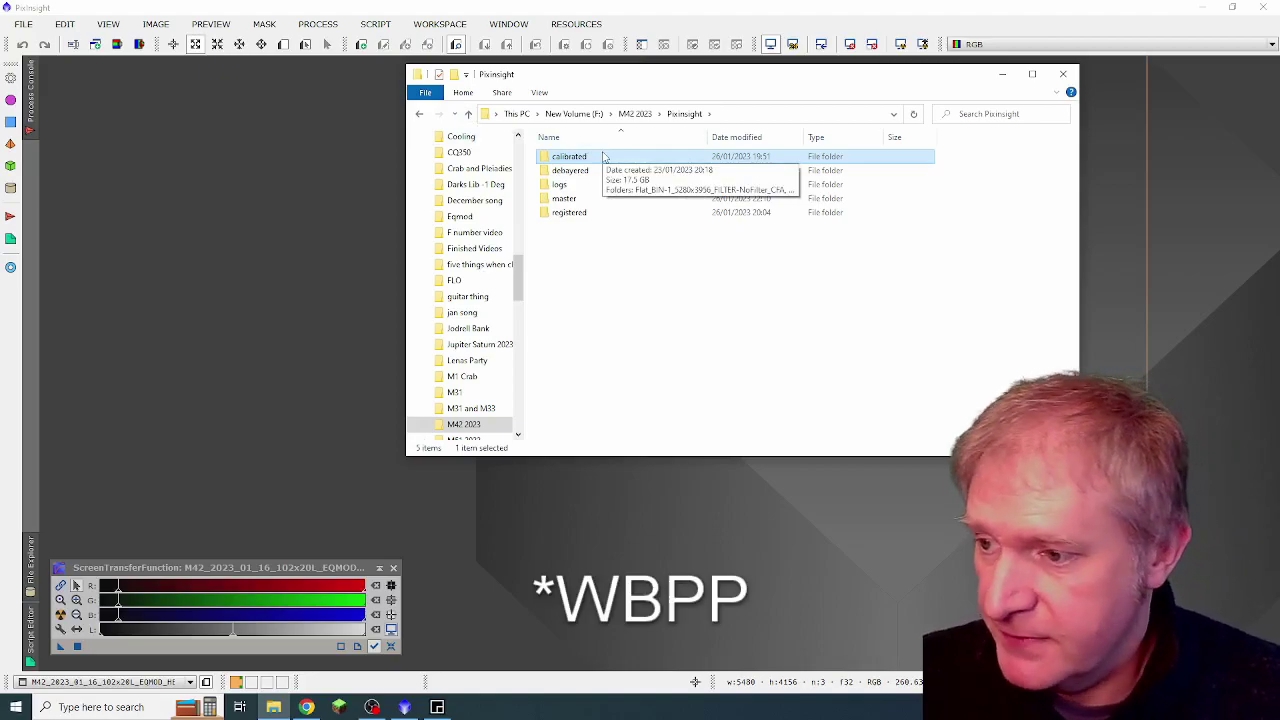
double_click(563, 199)
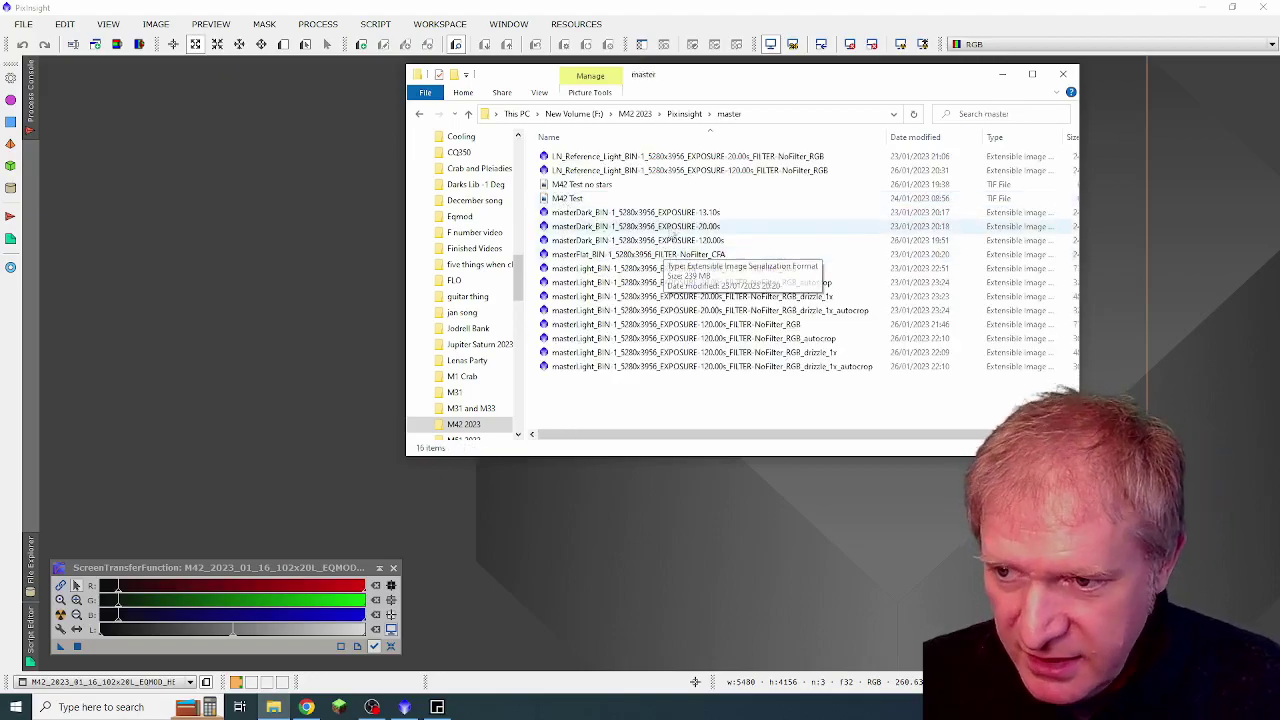
drag(700, 318, 194, 244)
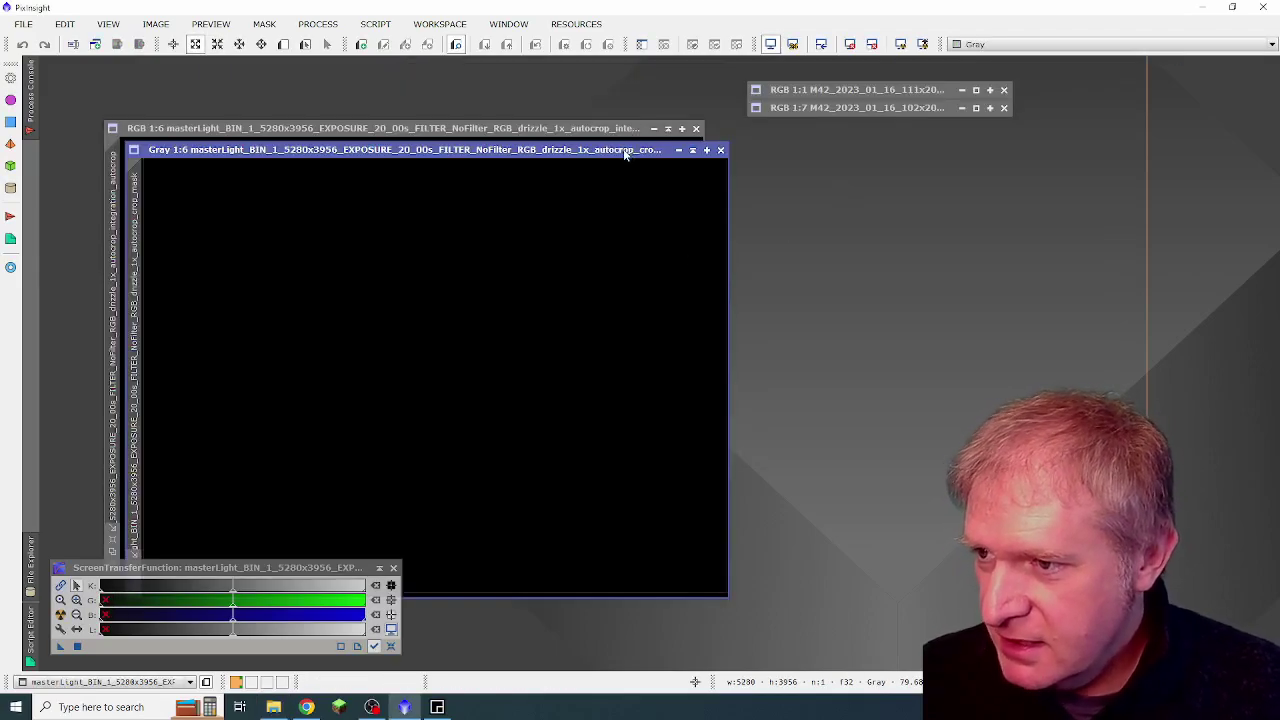
Close the gray mask image, AutoStretch the master light and move it up-left
drag(625, 153, 750, 170)
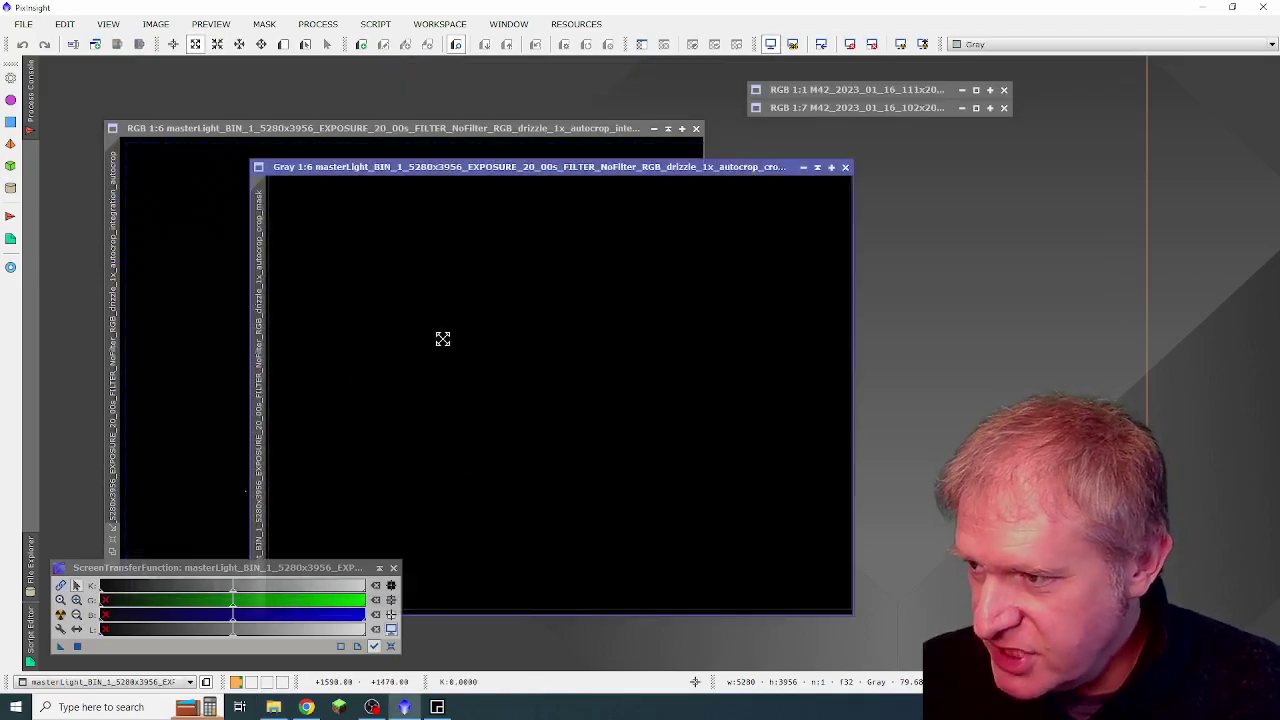
click(845, 167)
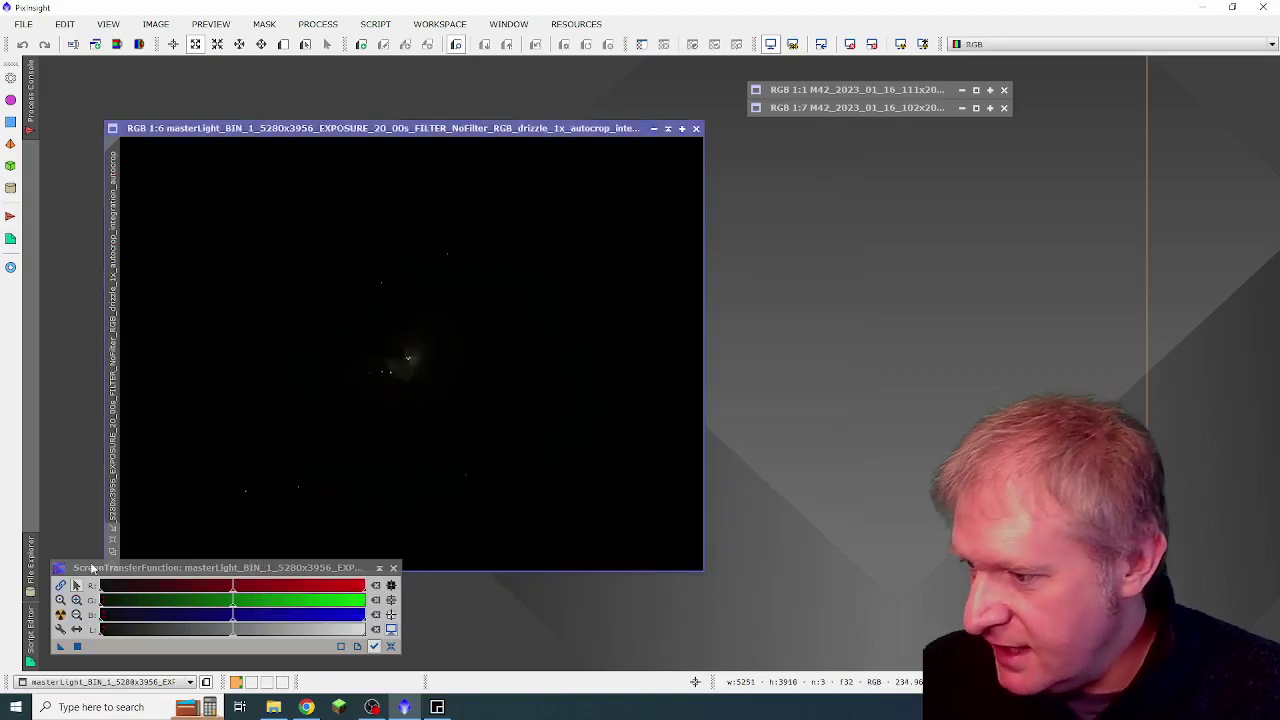
click(60, 614)
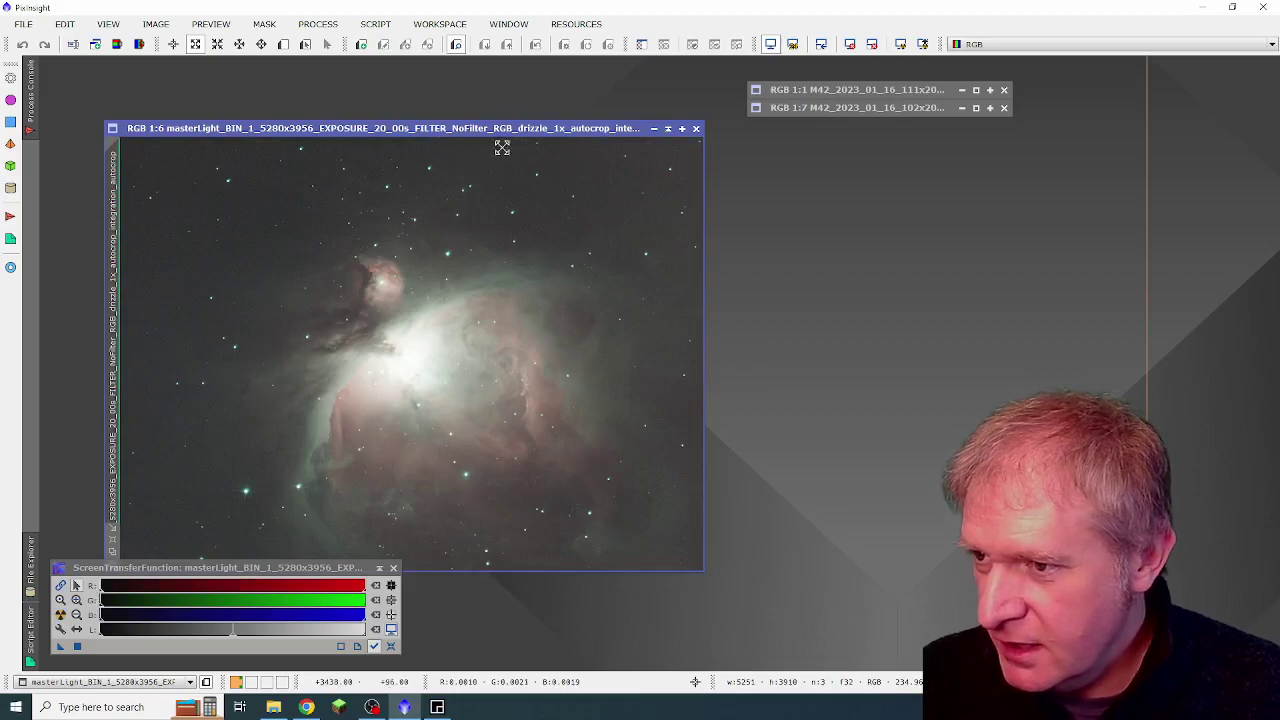
drag(494, 131, 478, 84)
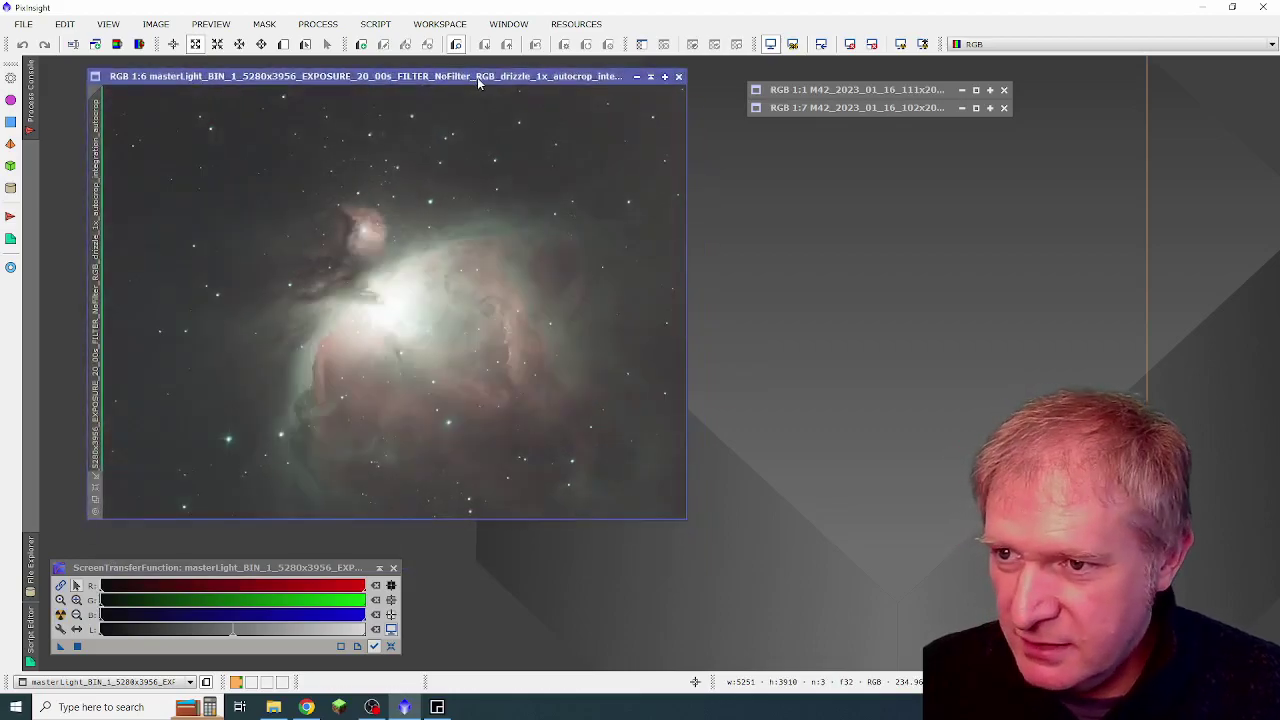
Restore the iconized M42 stacked image and arrange it beside the master light
double_click(870, 108)
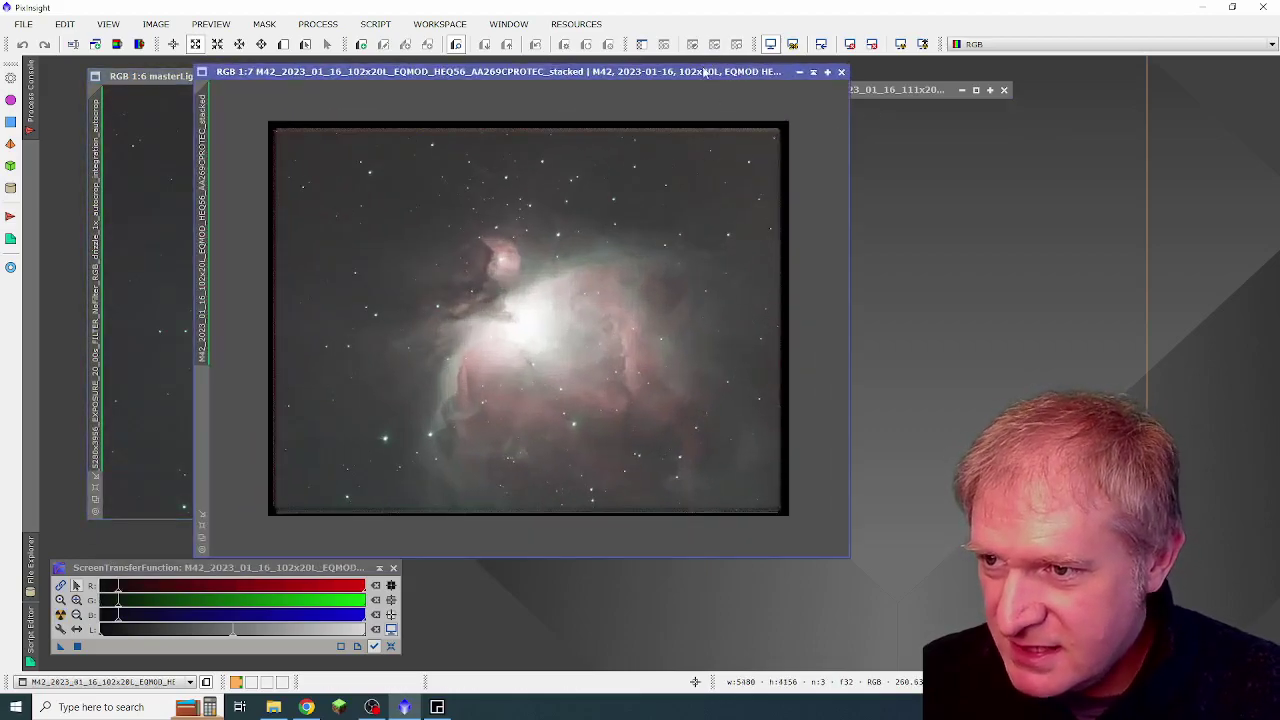
drag(705, 72, 1167, 89)
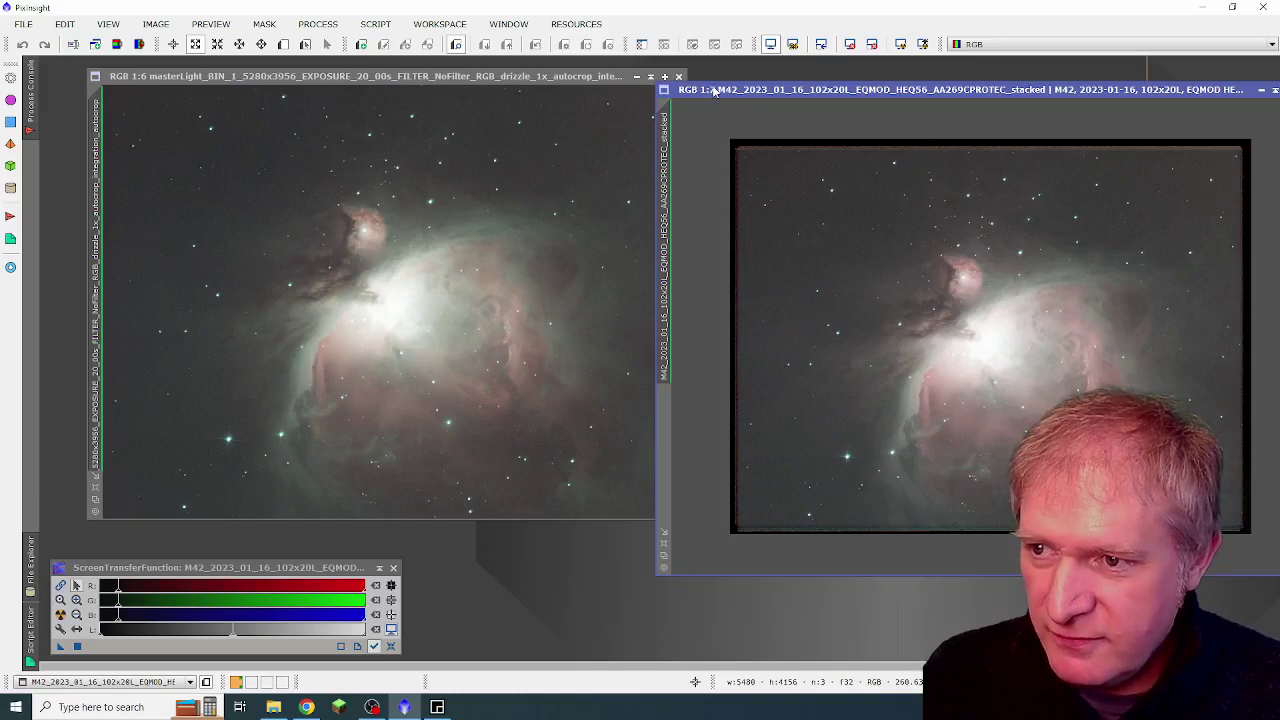
drag(714, 91, 702, 78)
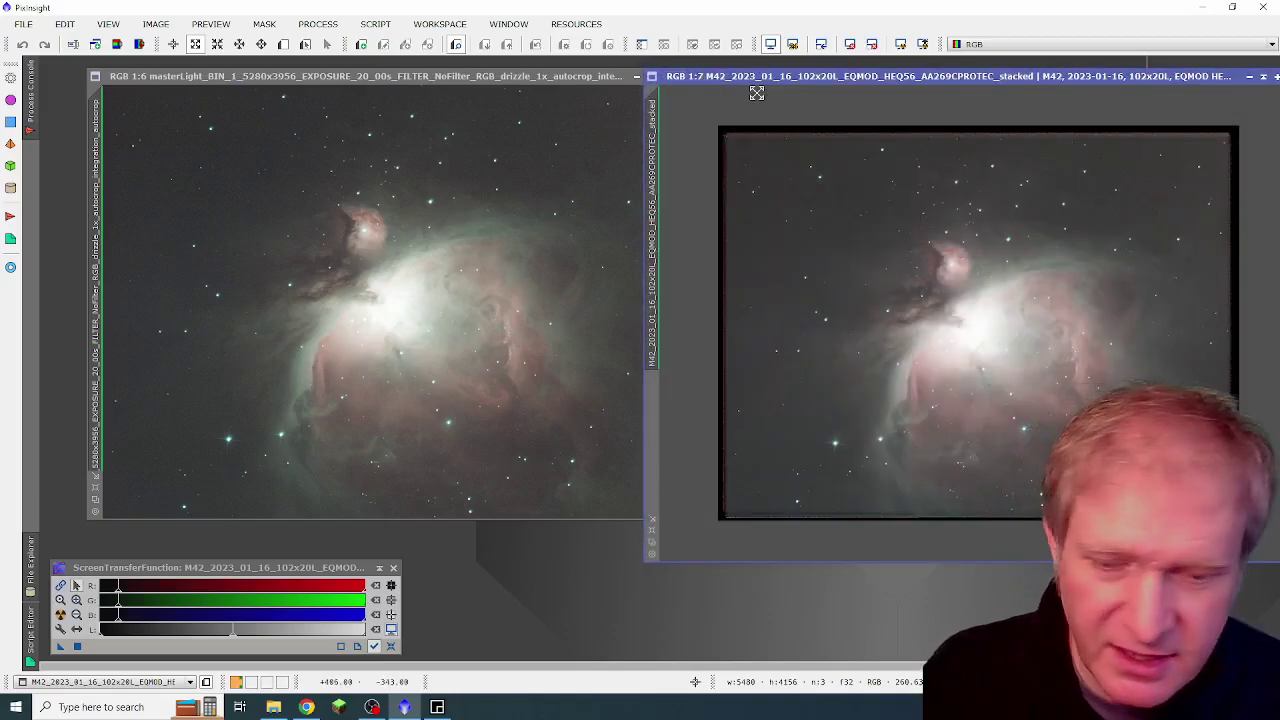
click(921, 44)
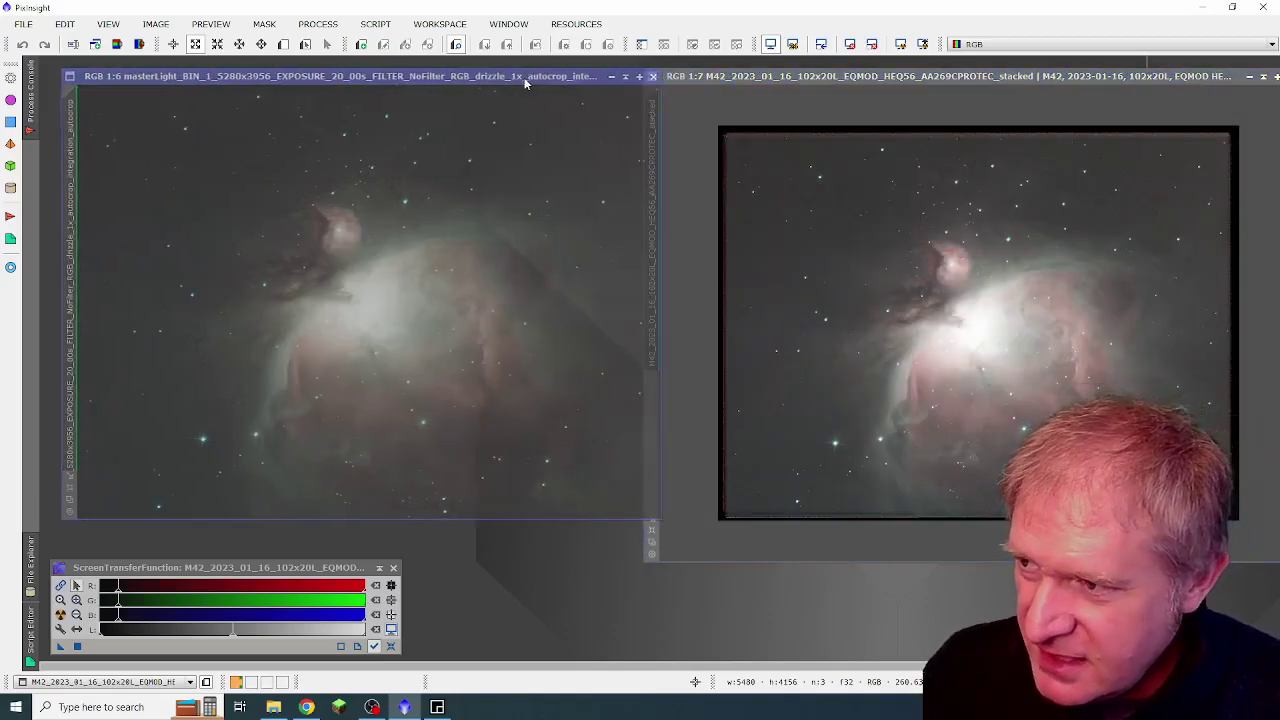
drag(884, 80, 851, 80)
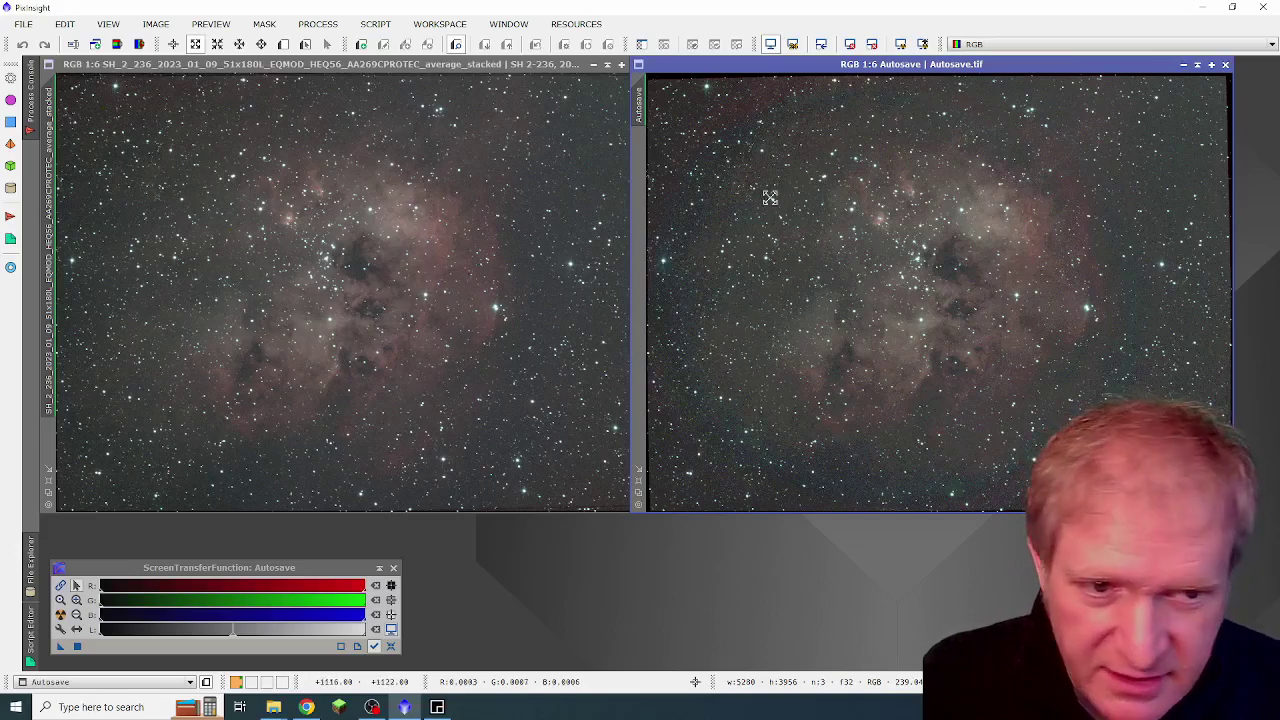
Shift Autosave.tif slightly left and bring the SH 2-236 average-stacked image to the front
drag(791, 61, 772, 61)
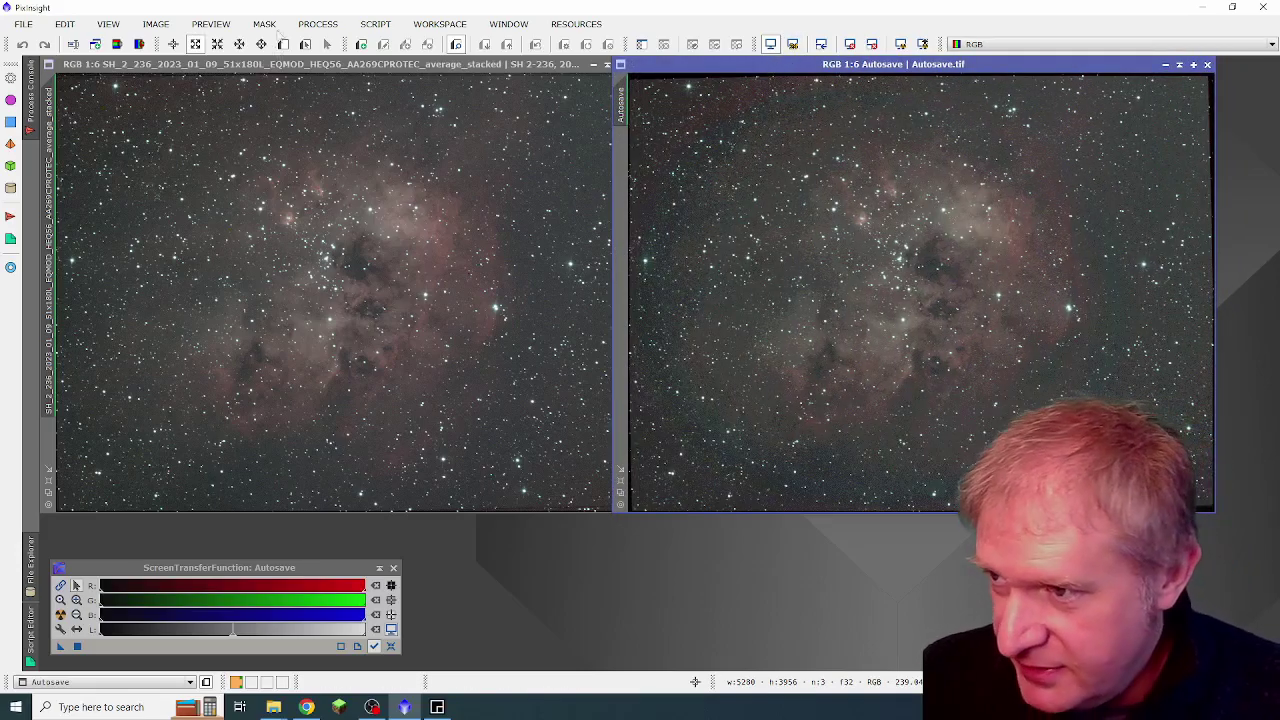
click(268, 66)
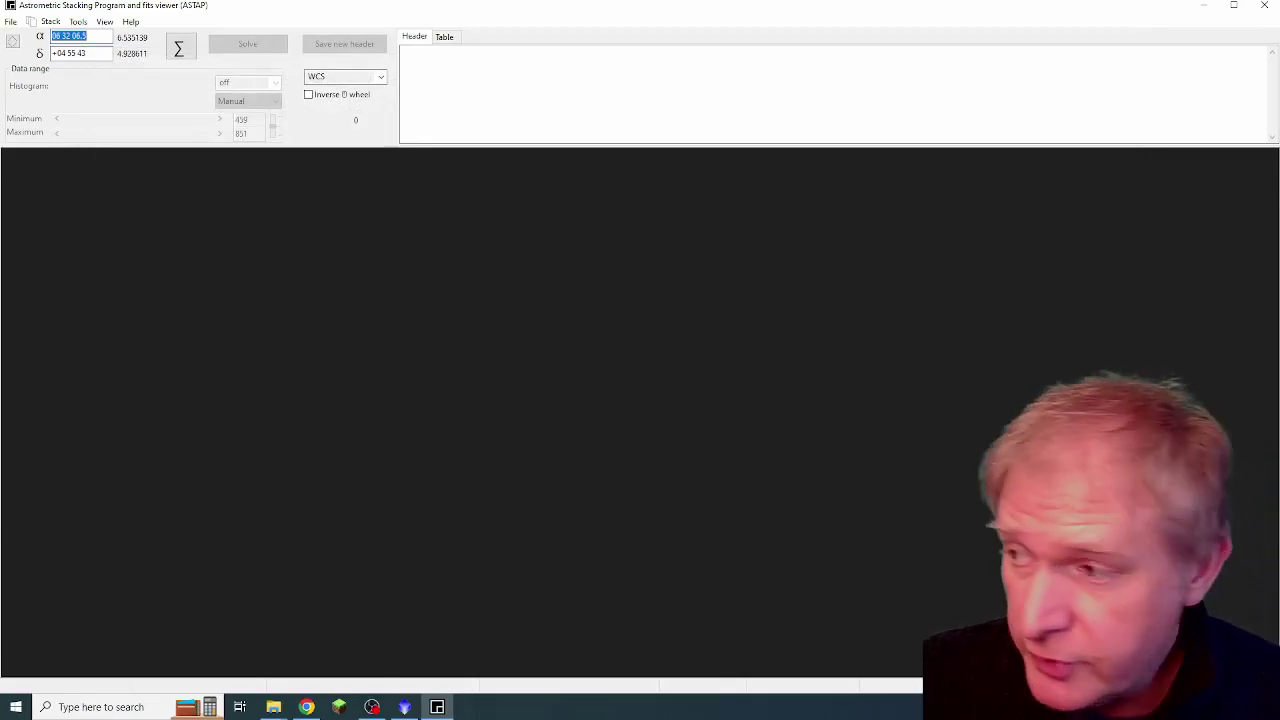
Review ASTAP's lights, darks, flats and flat darks lists, ending on Sigma clip average, σ factor 2.0
click(50, 21)
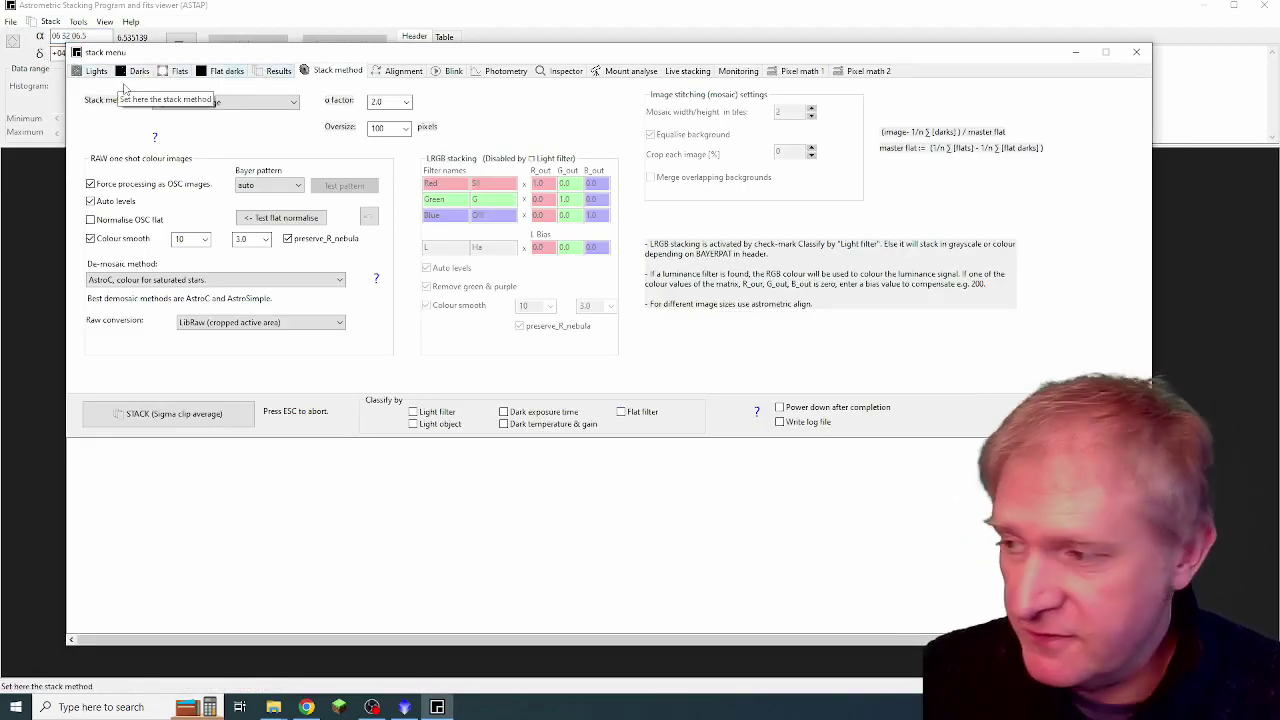
click(96, 71)
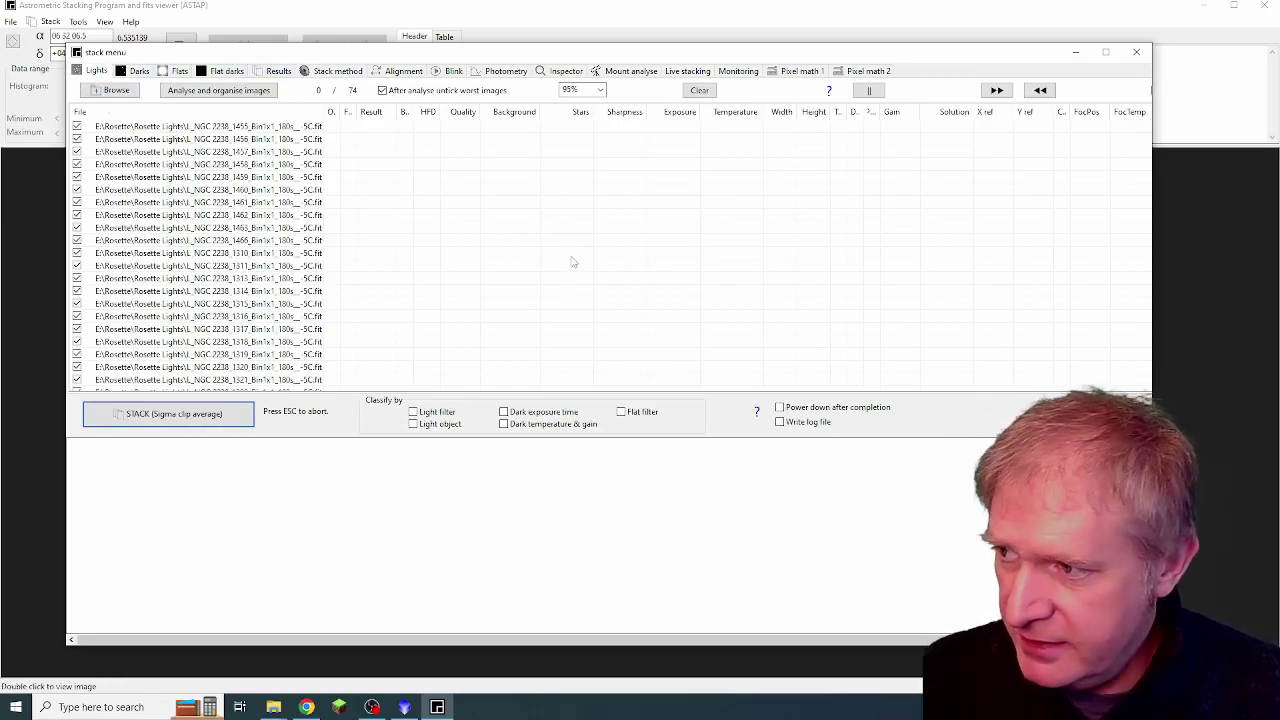
click(136, 71)
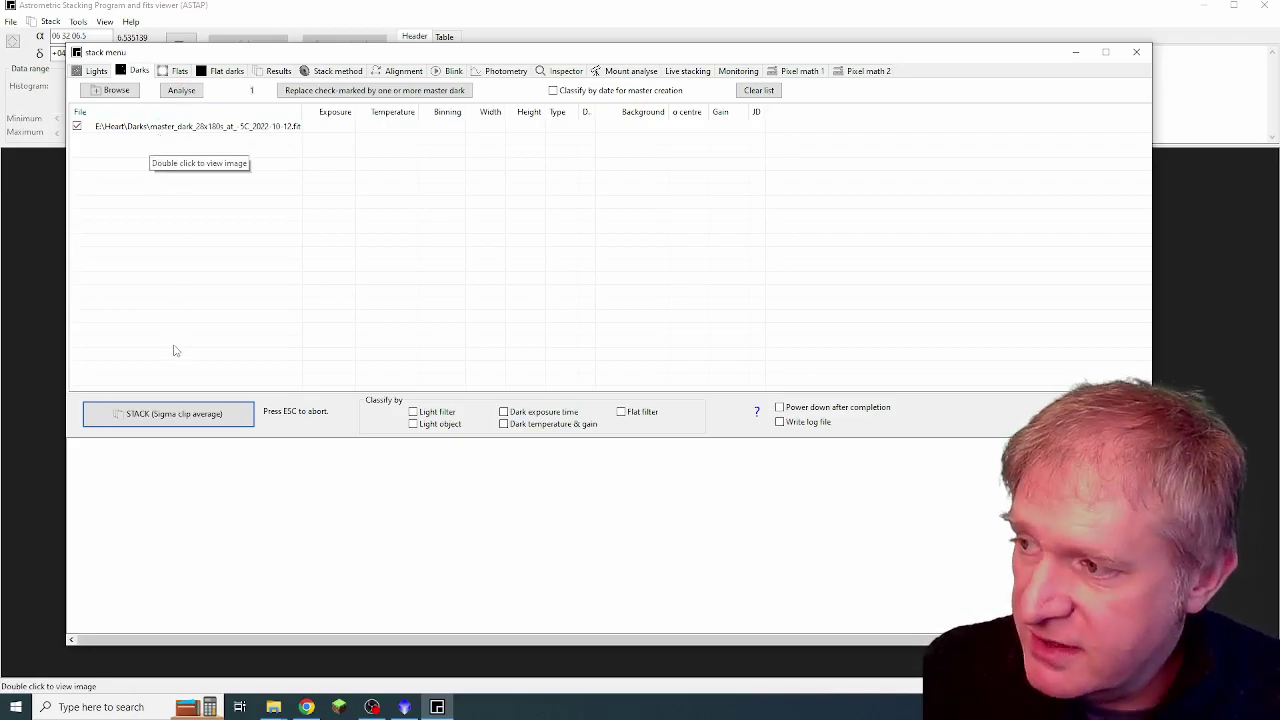
click(178, 72)
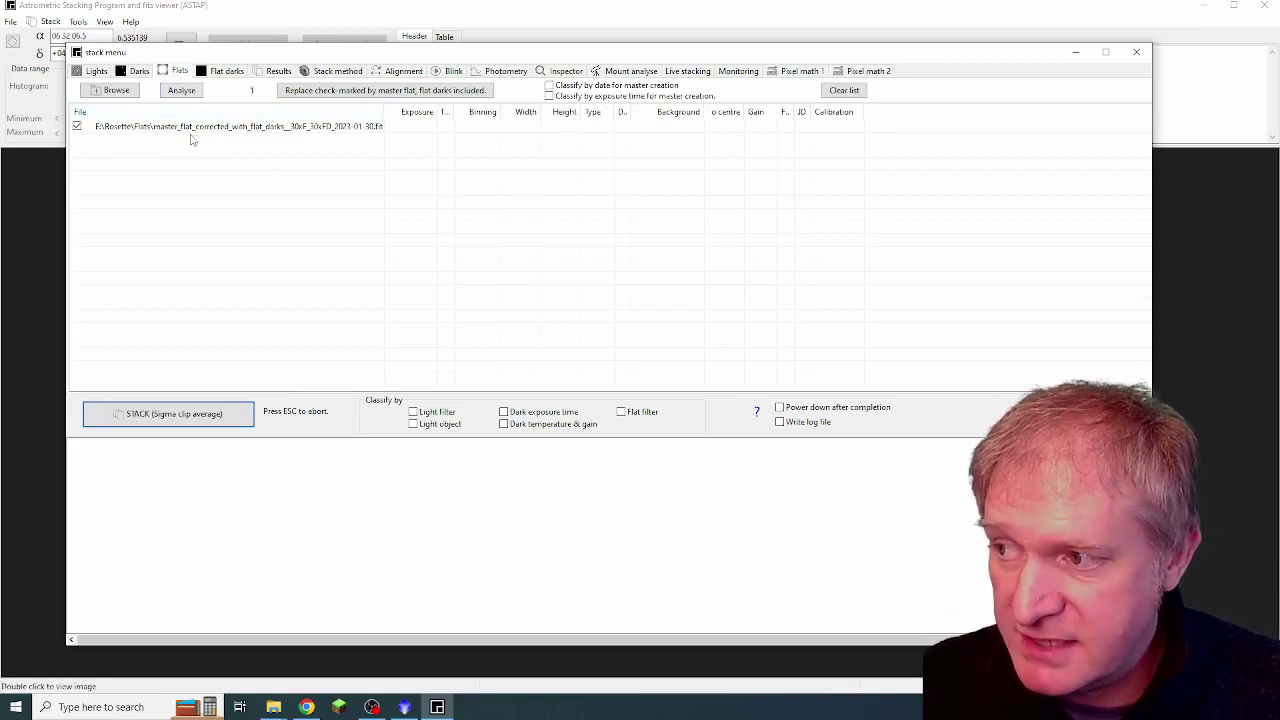
click(218, 74)
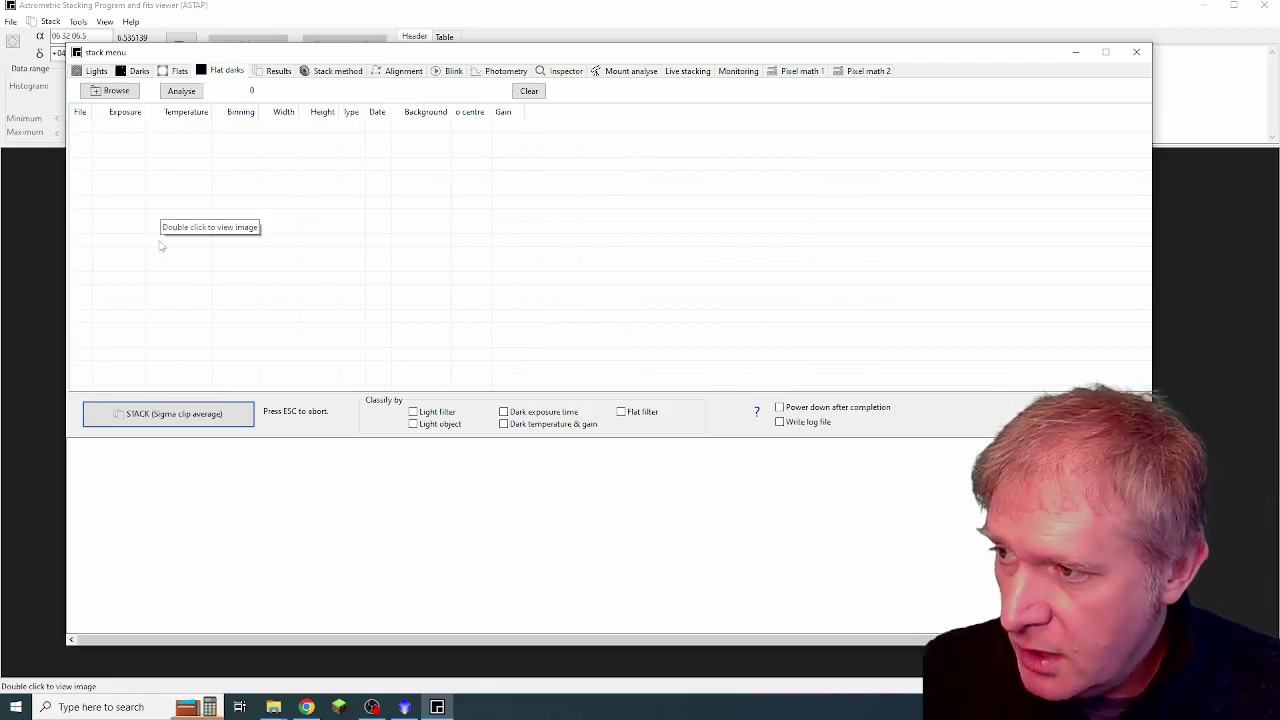
click(177, 74)
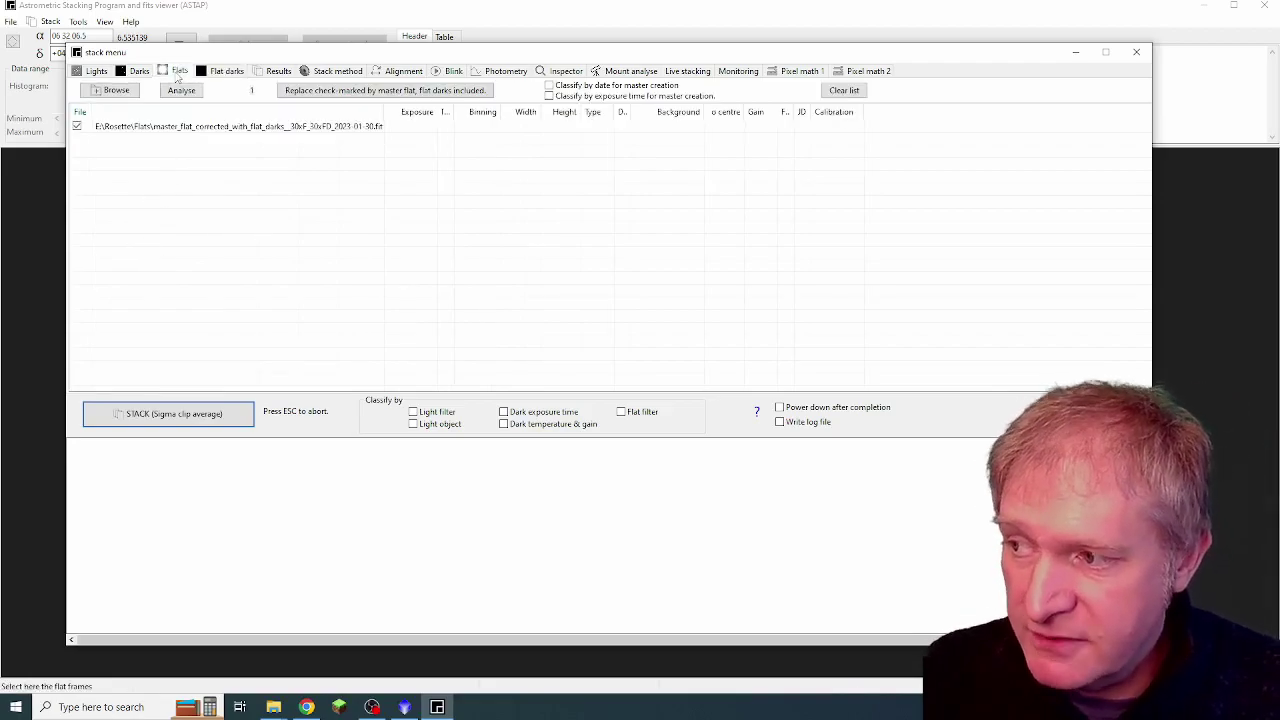
click(217, 72)
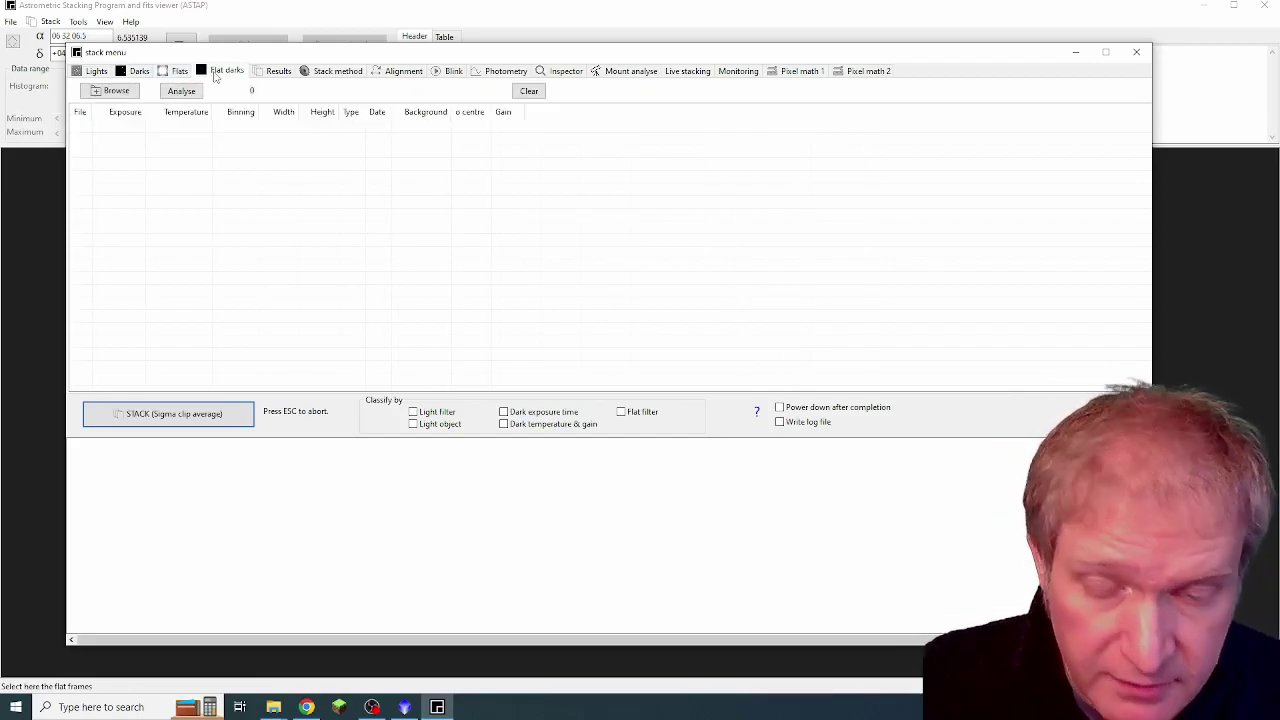
click(177, 72)
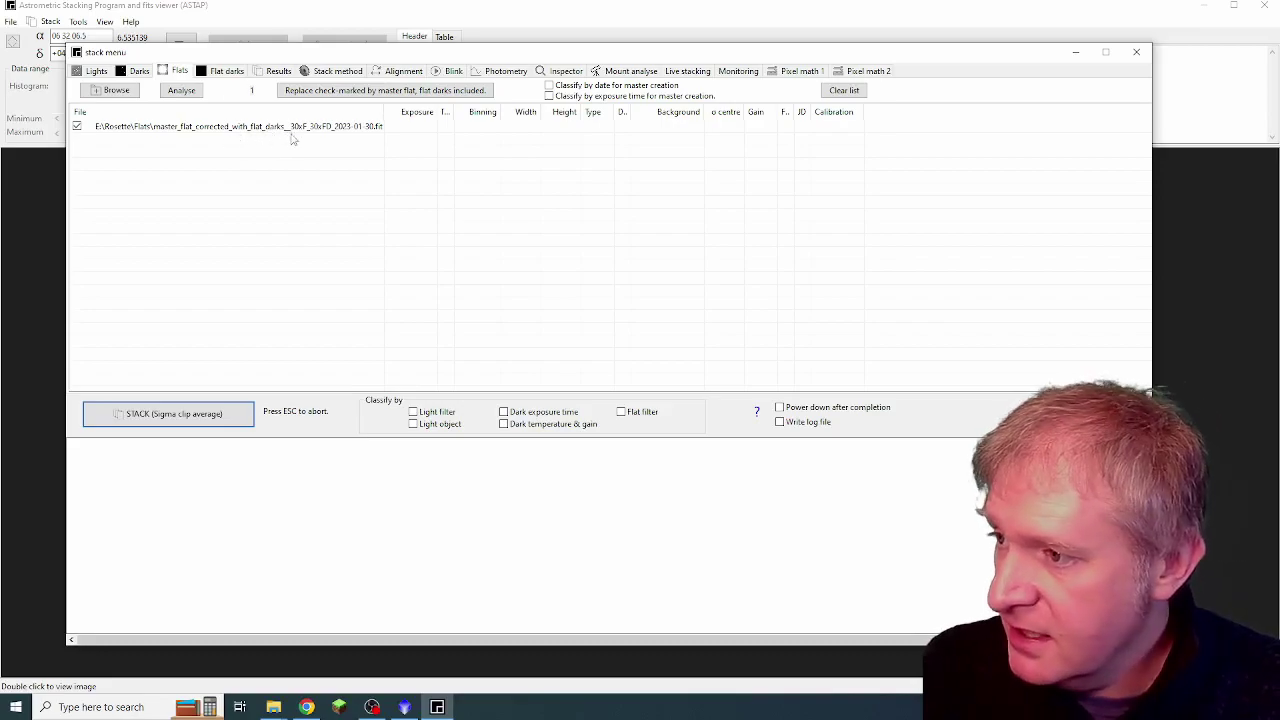
click(322, 74)
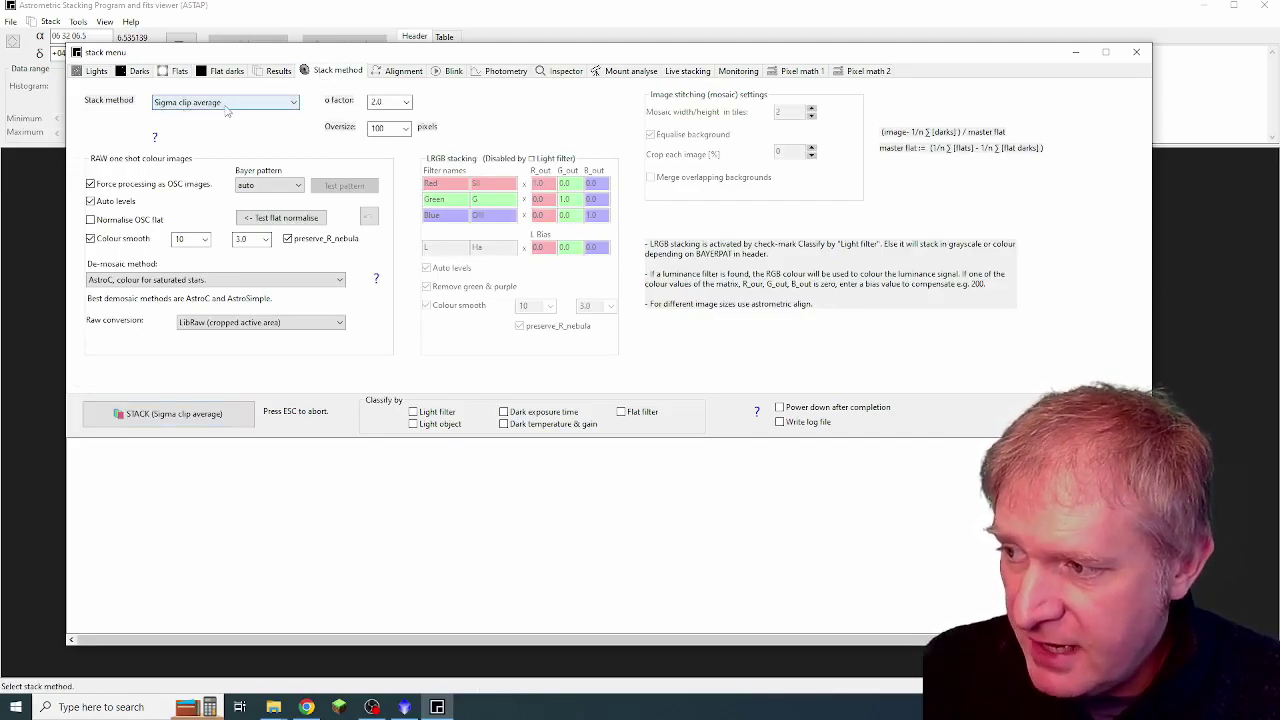
Leave the Bayer pattern on auto, keep forced OSC processing on, and list the 74 light frames
click(268, 185)
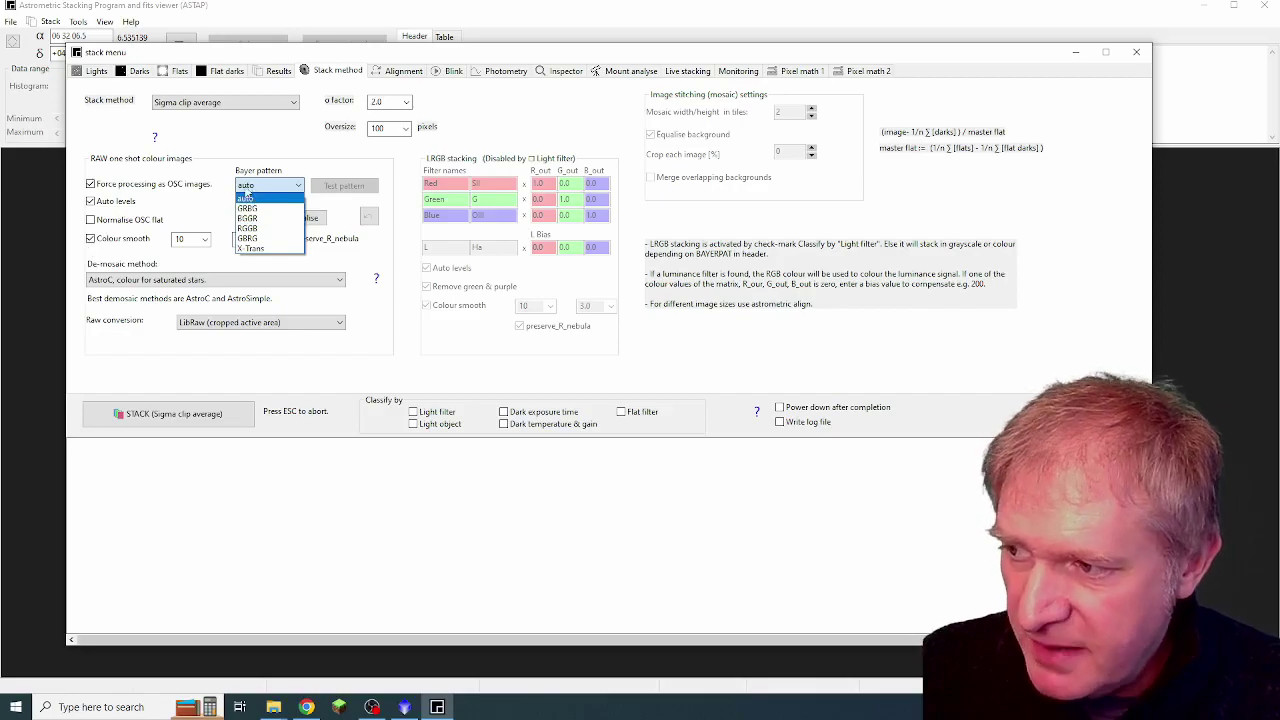
click(250, 187)
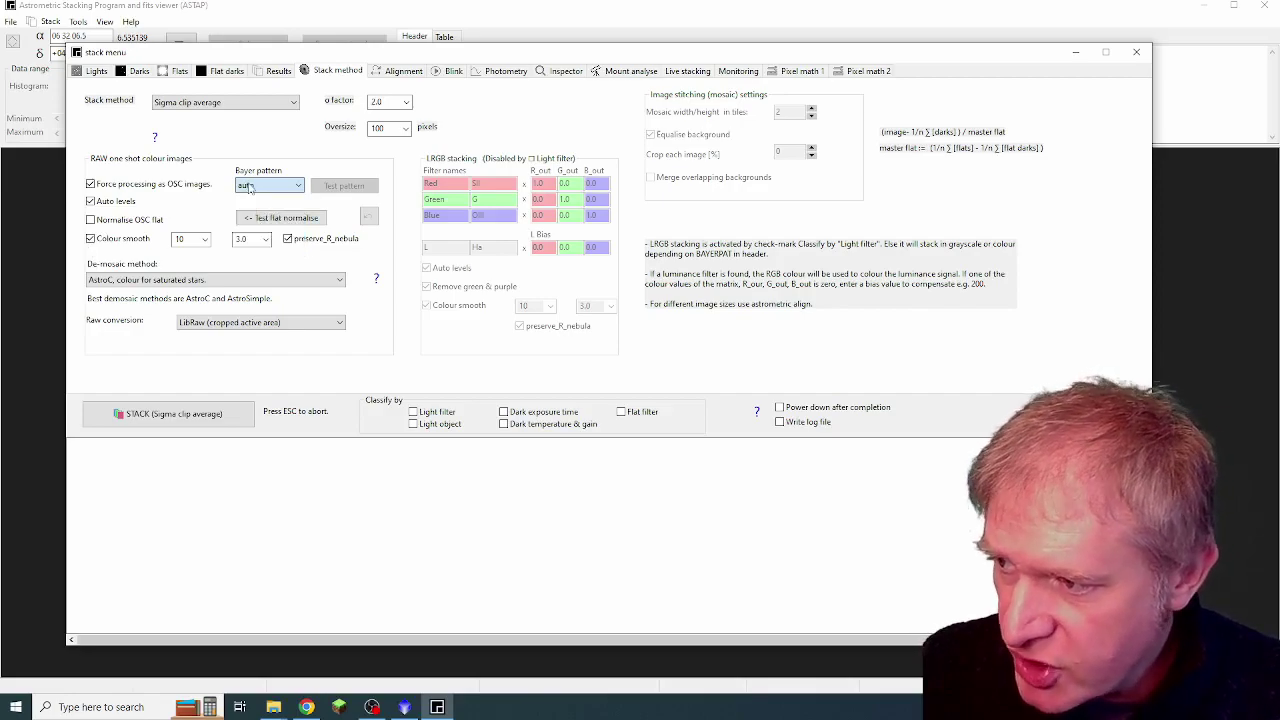
click(90, 185)
click(90, 185)
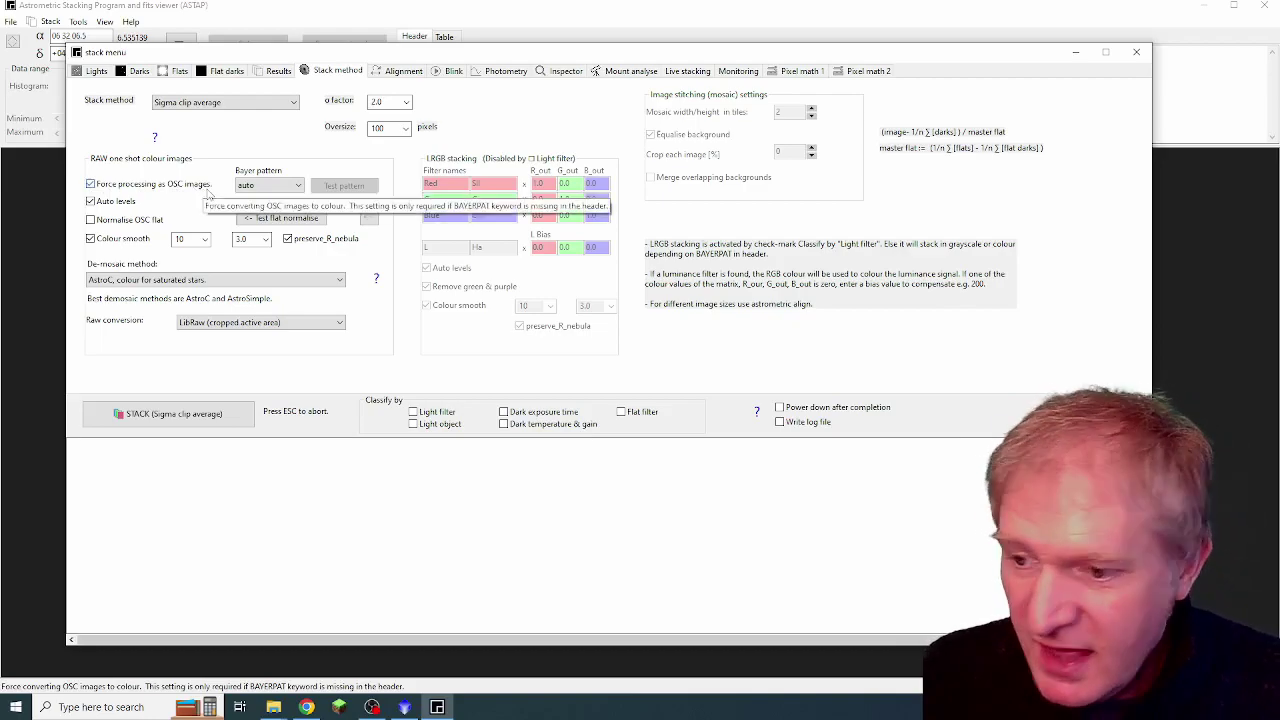
click(92, 72)
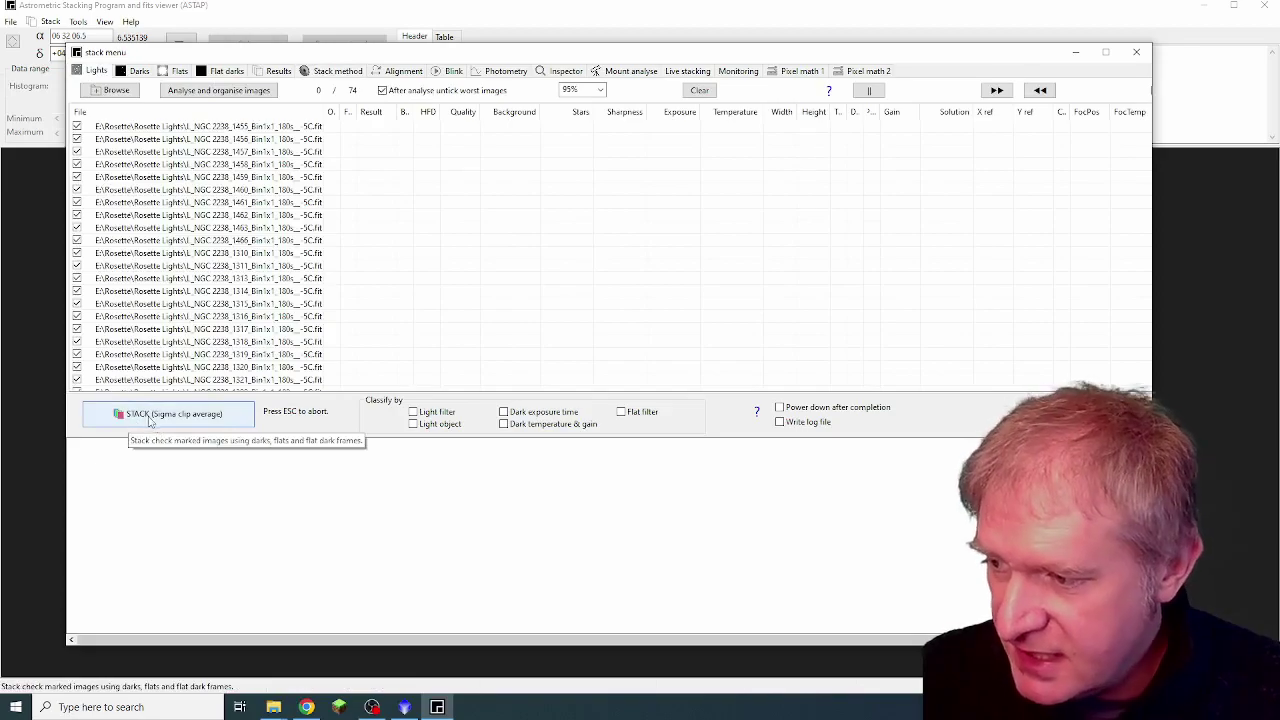